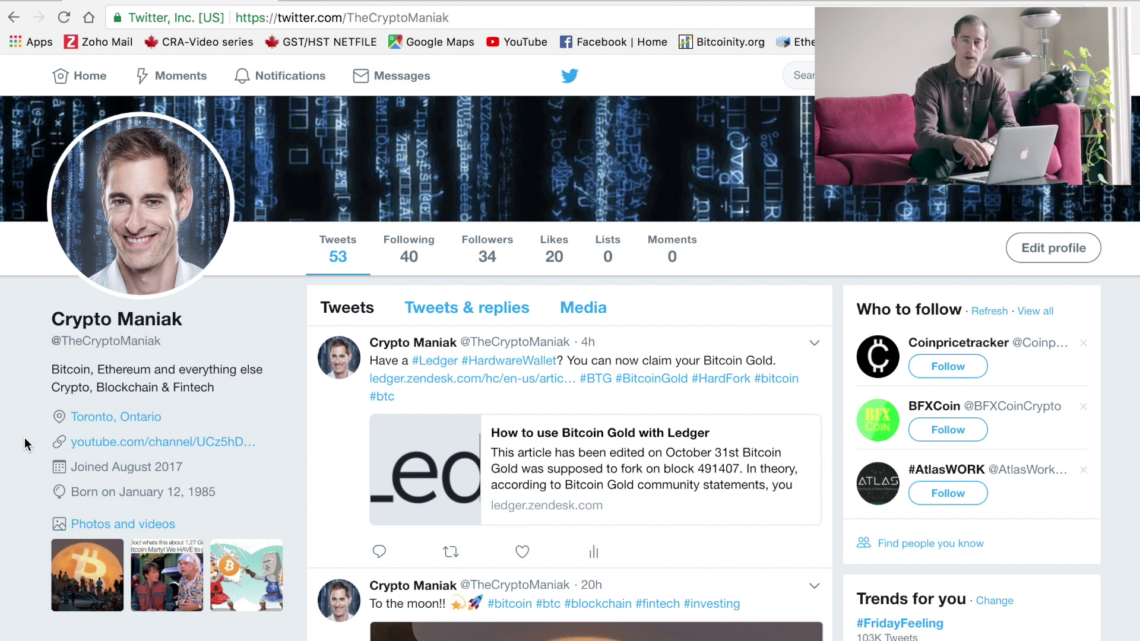
# Scroll down the profile and open the linked 'How to use Bitcoin Gold with Ledger' article.
pyautogui.scroll(-2, 24, 440)
pyautogui.scroll(-2, 24, 440)
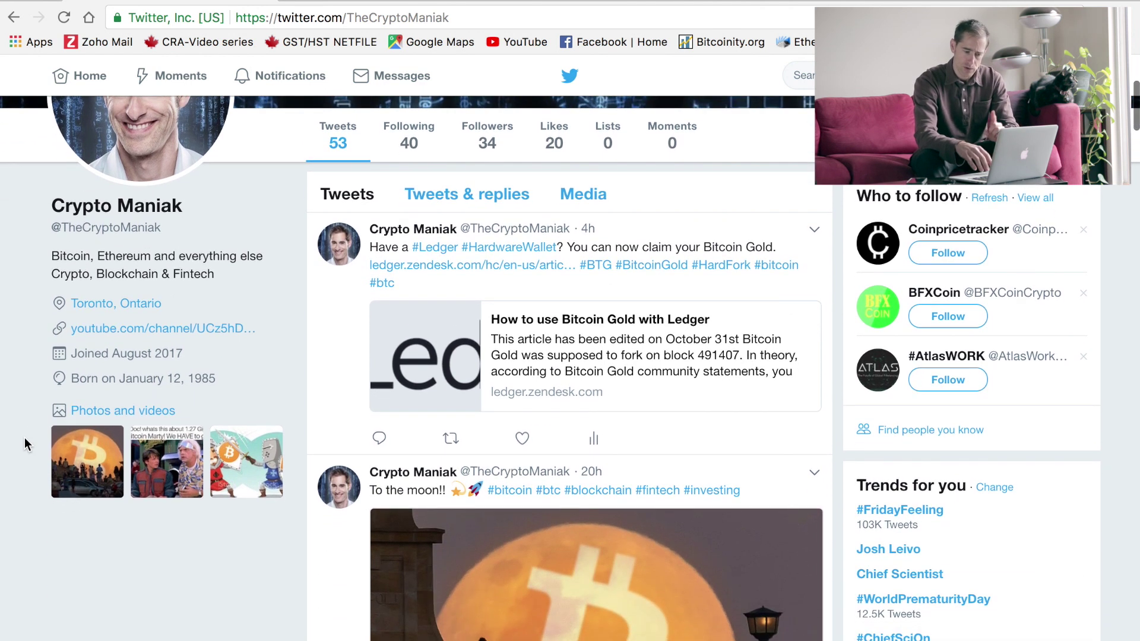
pyautogui.click(548, 351)
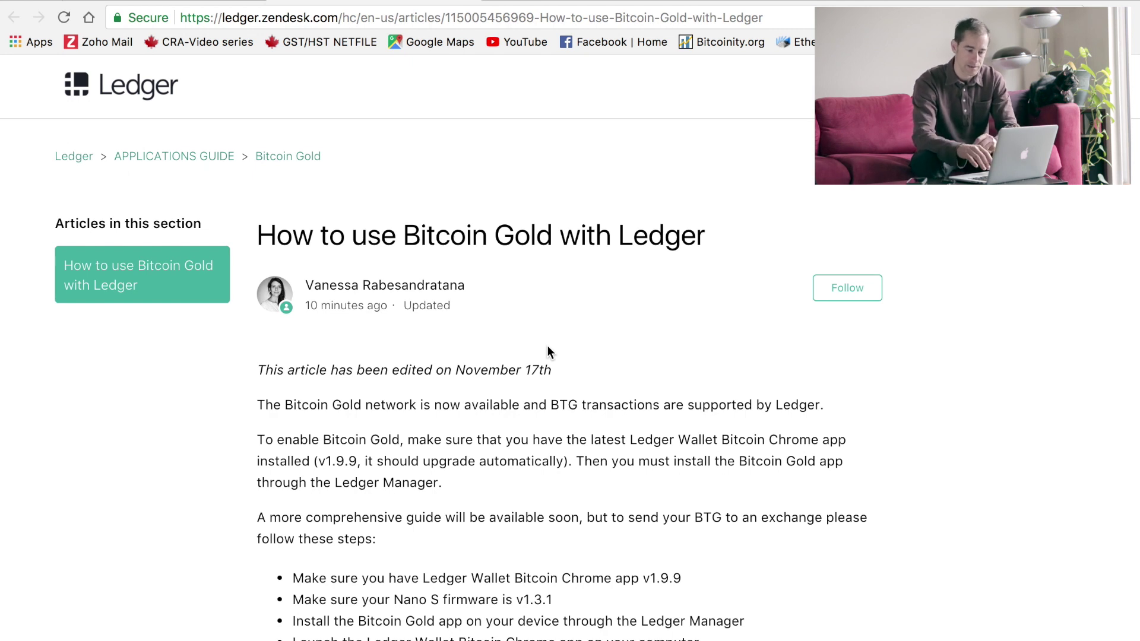
# Highlight the Nano S firmware v1.3.1 and Chrome app v1.9.9 requirements, then show Chrome's apps page in a new tab.
pyautogui.scroll(-2, 548, 351)
pyautogui.scroll(1, 548, 350)
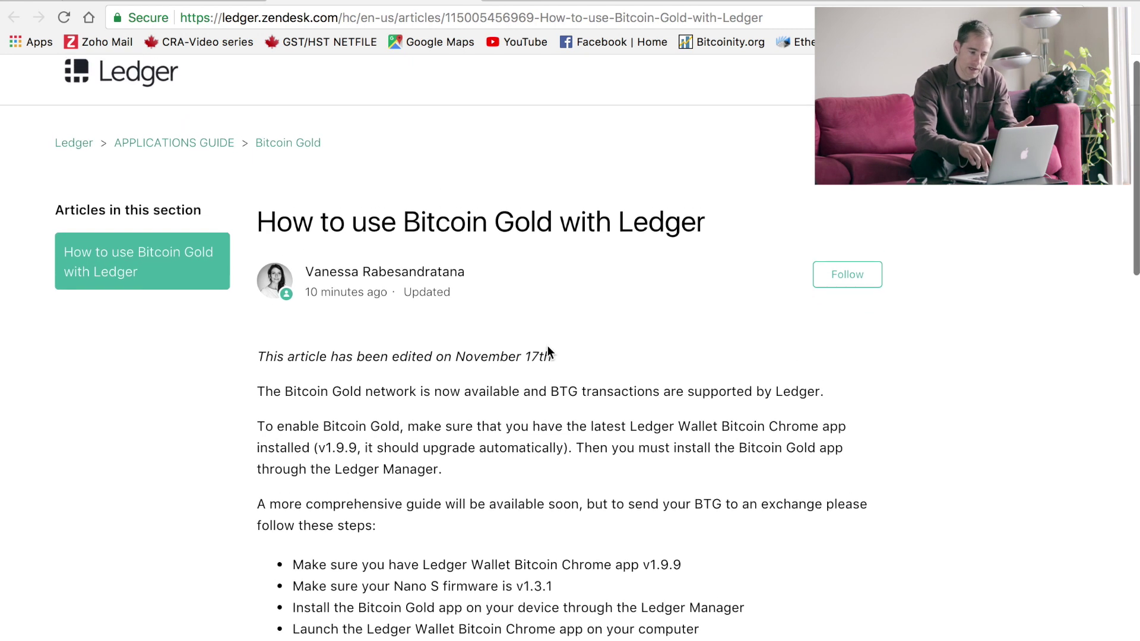
pyautogui.scroll(-2, 548, 351)
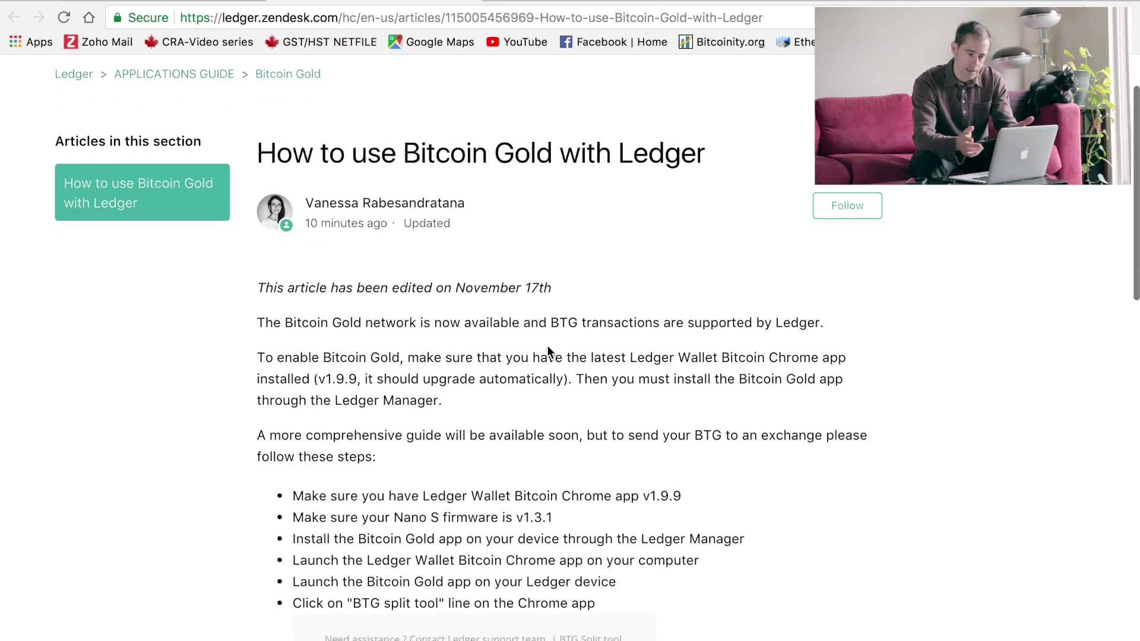
pyautogui.scroll(2, 295, 137)
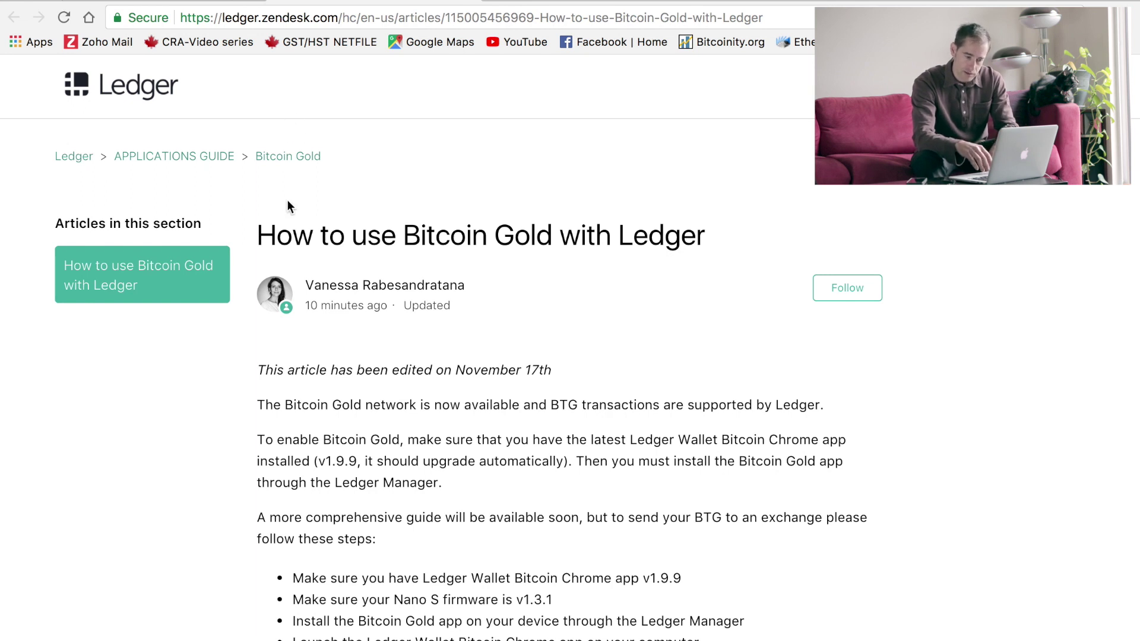
pyautogui.scroll(-6, 287, 265)
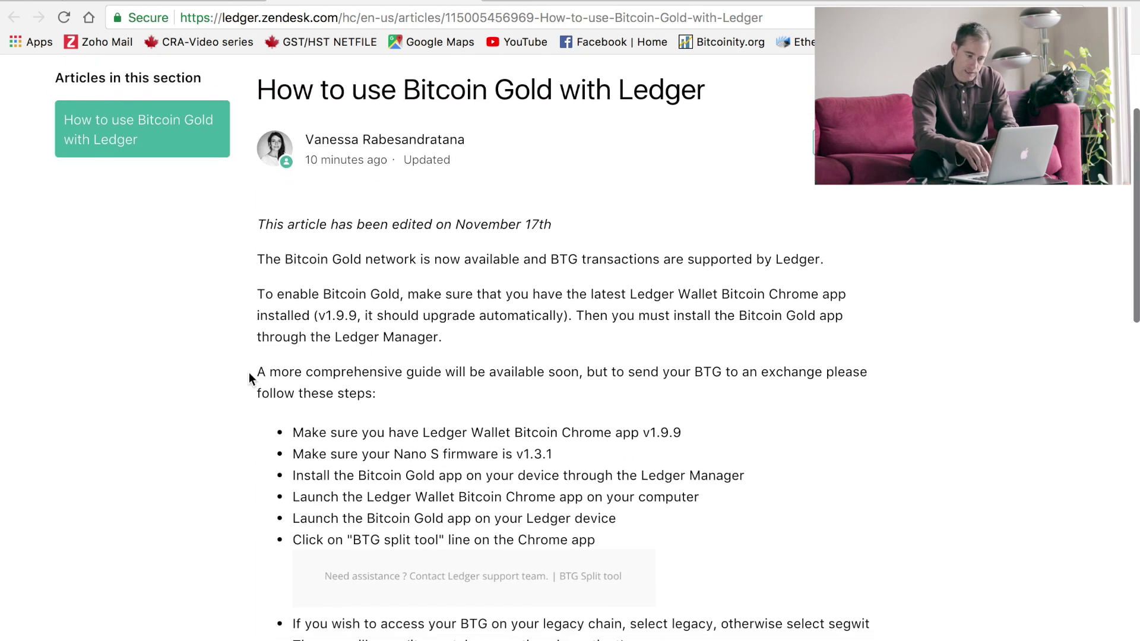
pyautogui.scroll(-5, 249, 373)
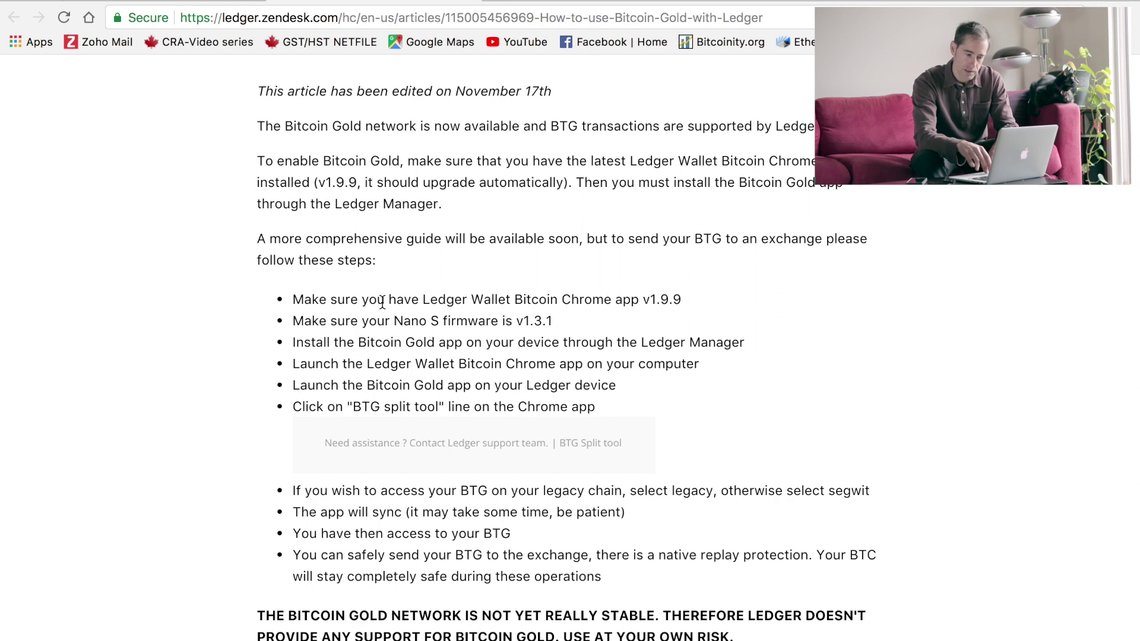
pyautogui.moveTo(377, 320); pyautogui.dragTo(582, 324)
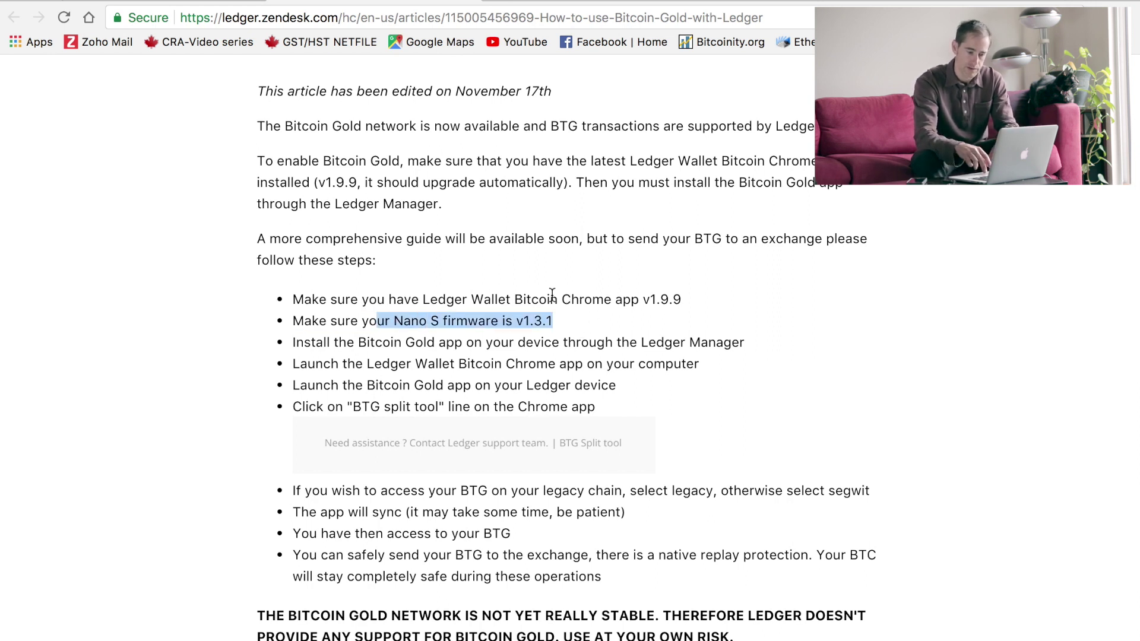
pyautogui.moveTo(547, 299); pyautogui.dragTo(726, 313)
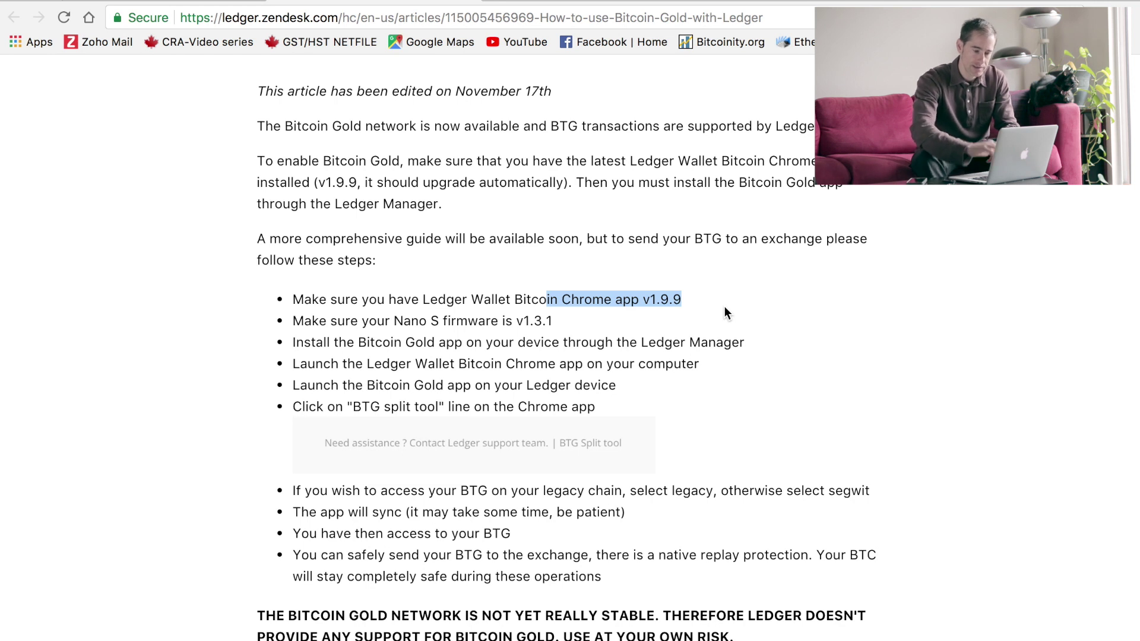
pyautogui.press('super+t')
pyautogui.click(38, 43)
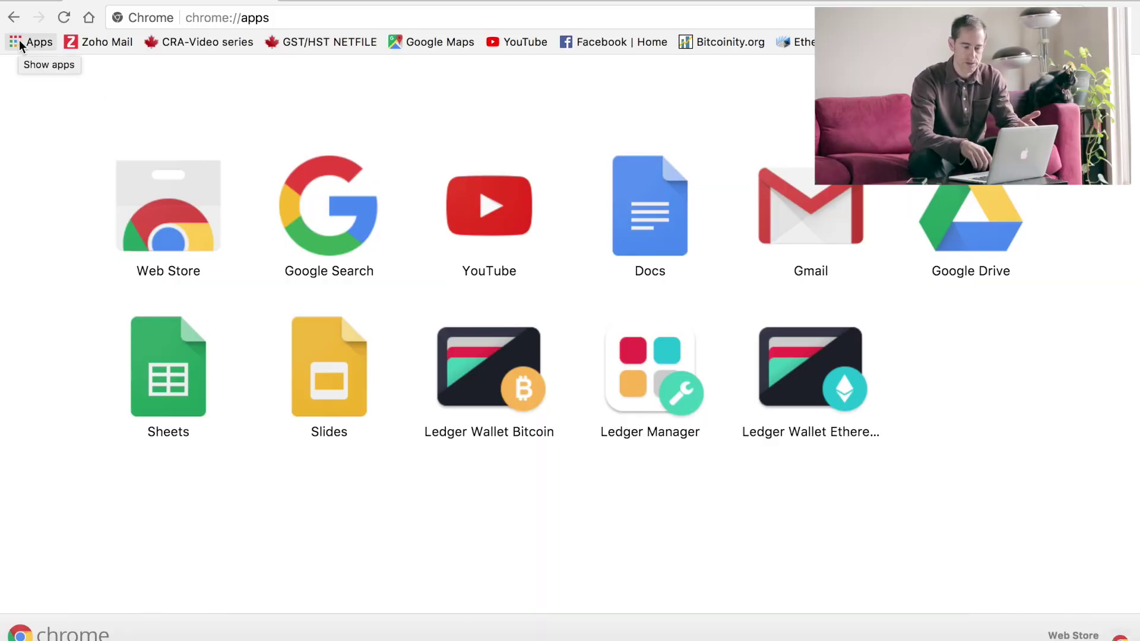
# Search the Chrome Web Store for 'ledger wallet' and scroll to the Apps results showing Ledger Wallet Bitcoin added.
pyautogui.click(1081, 636)
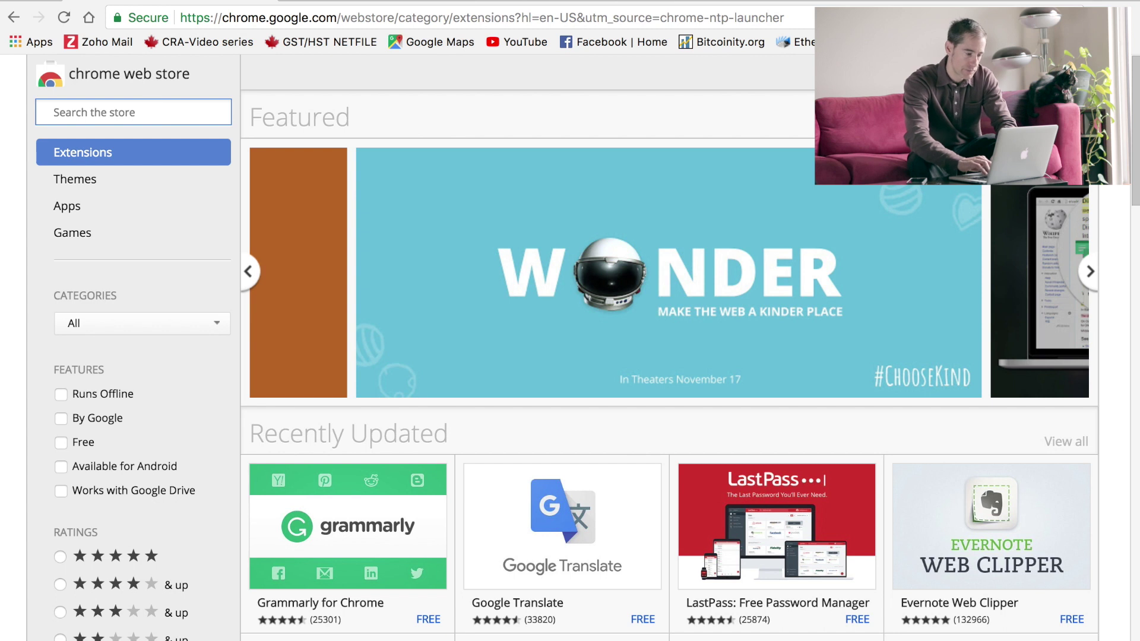
pyautogui.write('ledger wallet')
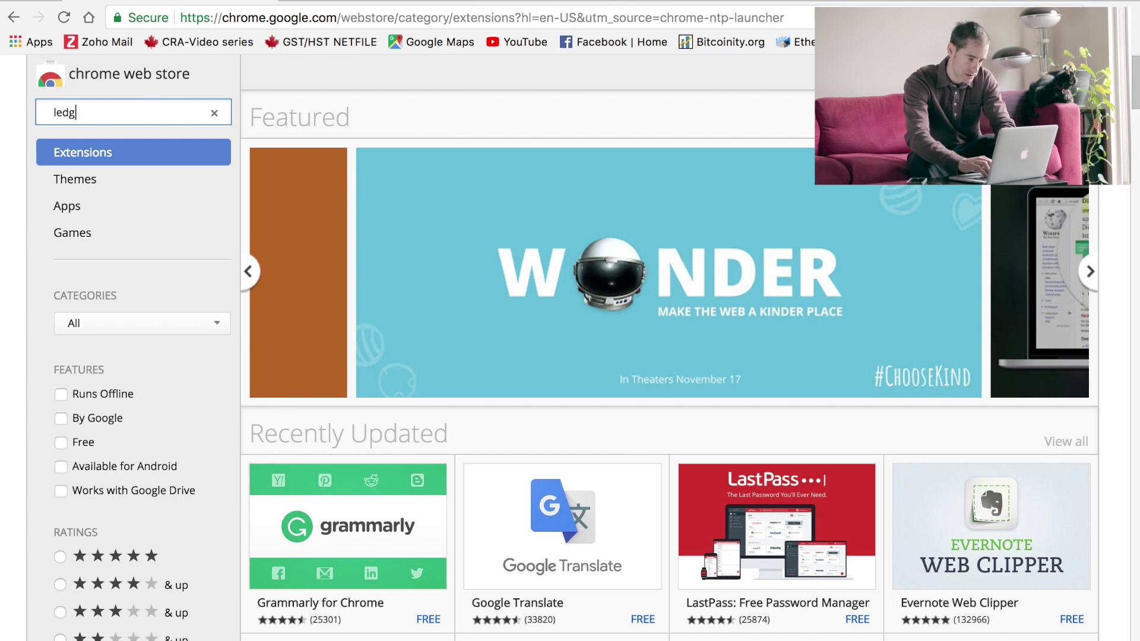
pyautogui.press('Return')
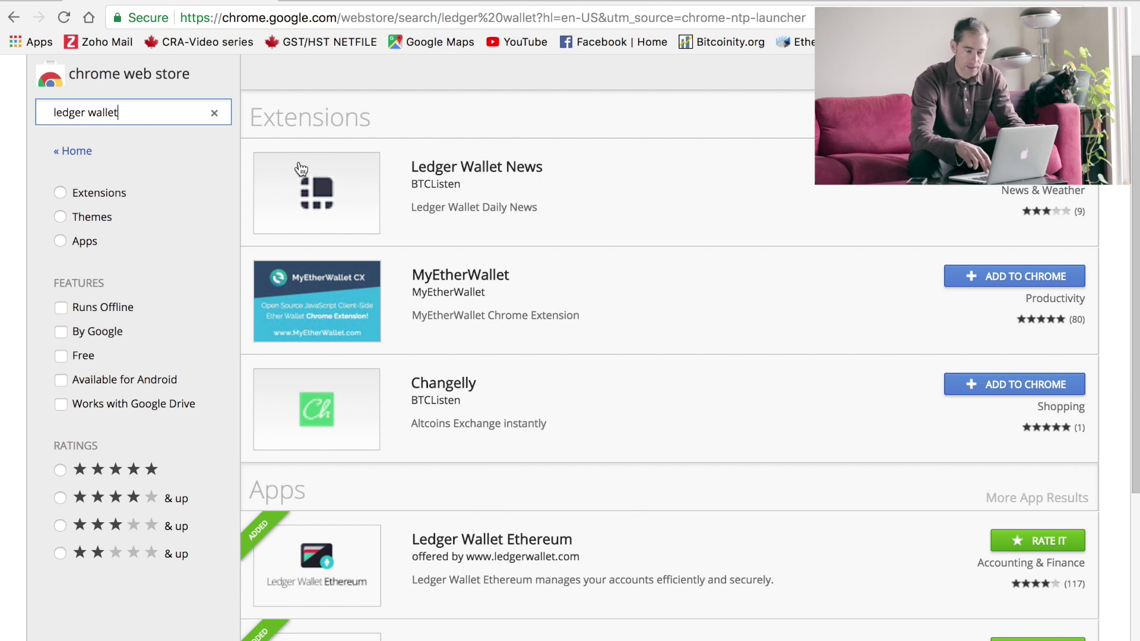
pyautogui.scroll(-4, 463, 586)
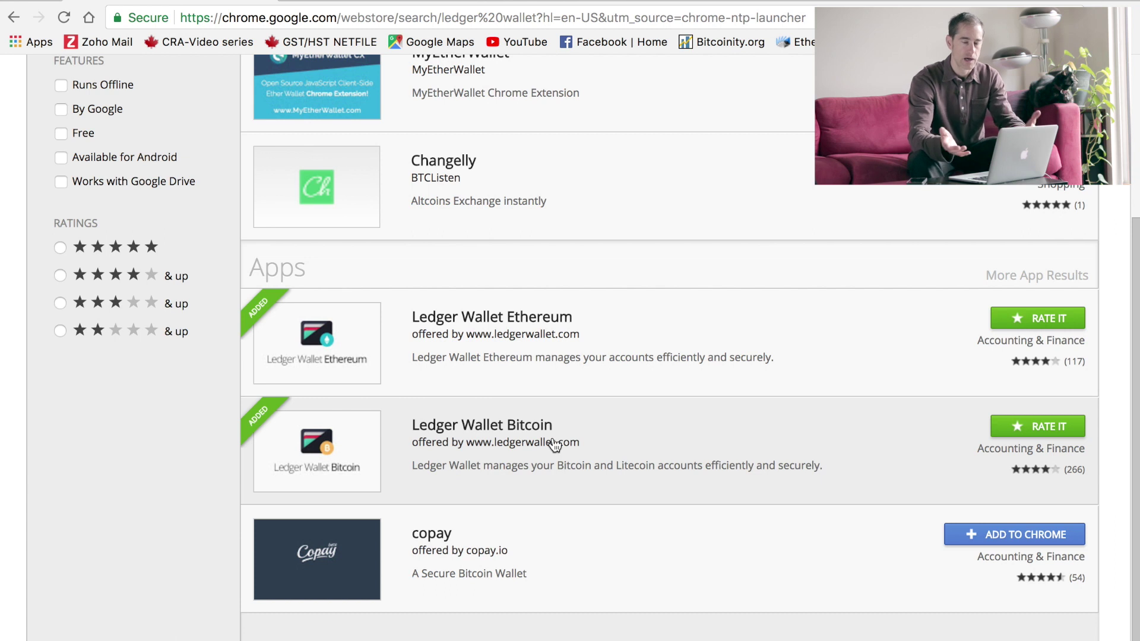
# Switch back to the Bitcoin Gold article tab, then on to the Chrome apps tab.
pyautogui.hotkey('ctrl', 'Tab')
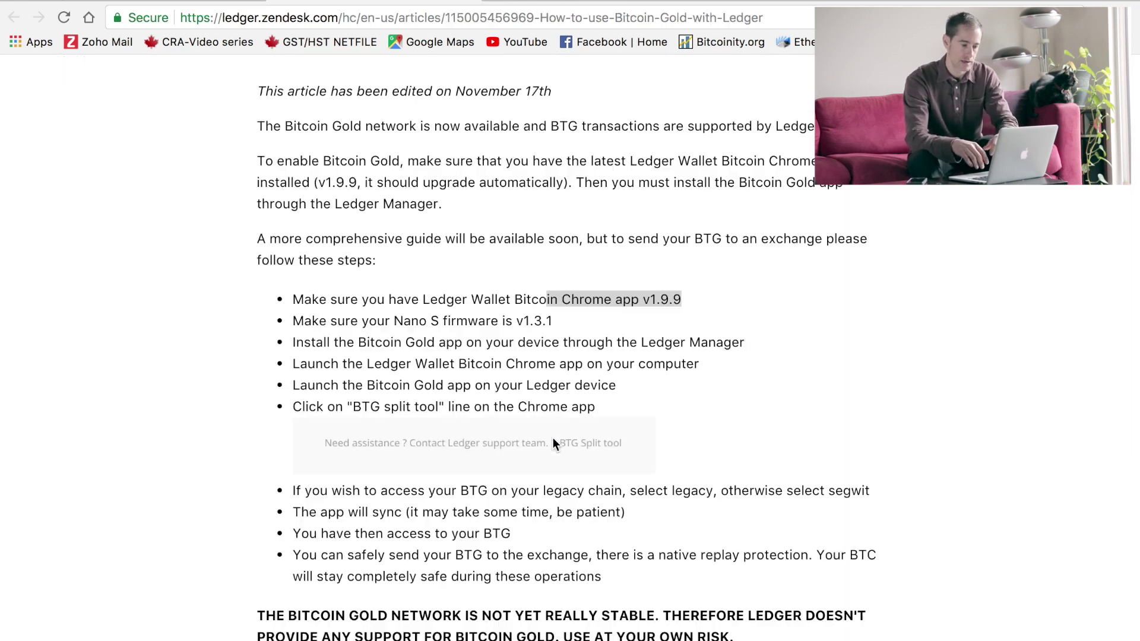
pyautogui.hotkey('ctrl', 'Tab')
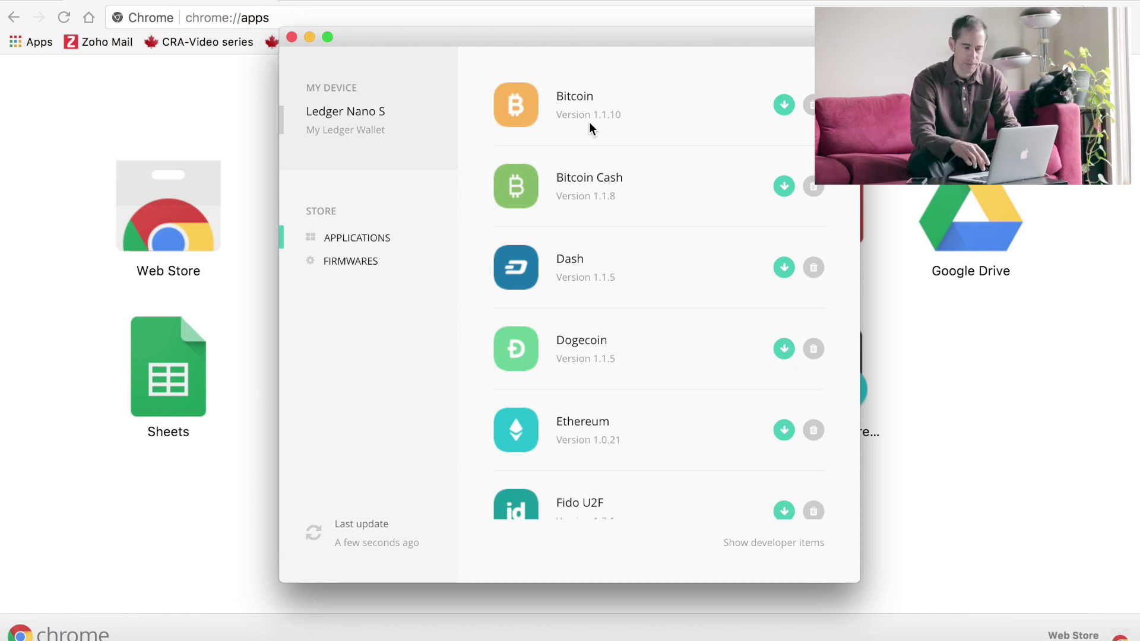
# Close the Ledger Manager window.
pyautogui.click(292, 37)
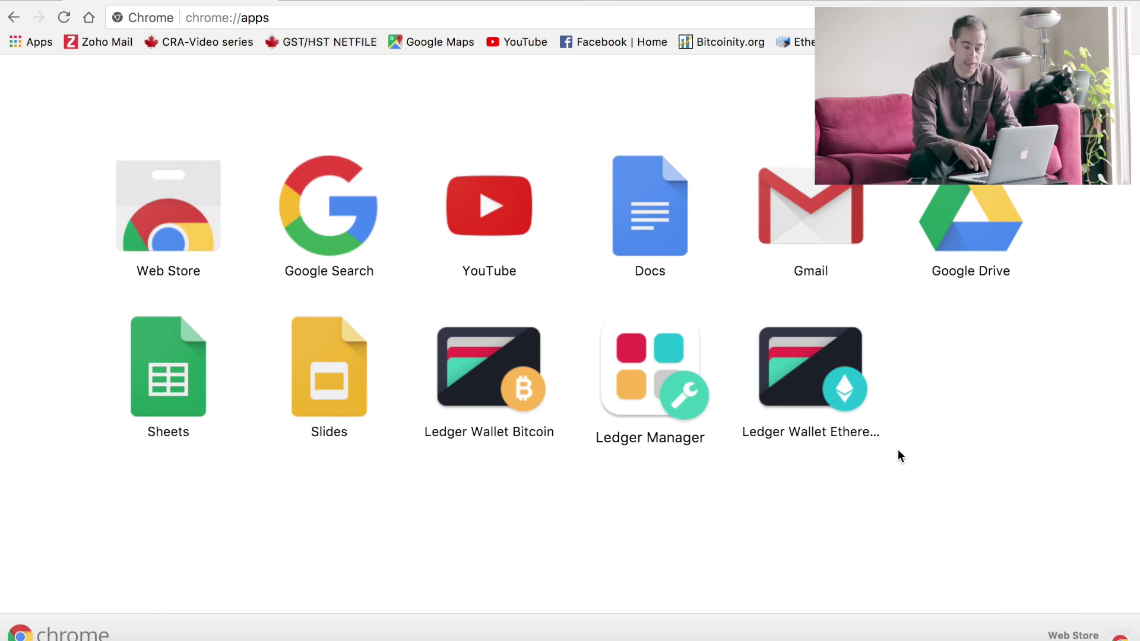
# Relaunch Ledger Manager and scroll its applications list down to Bitcoin Gold 1.1.14.
pyautogui.click(688, 385)
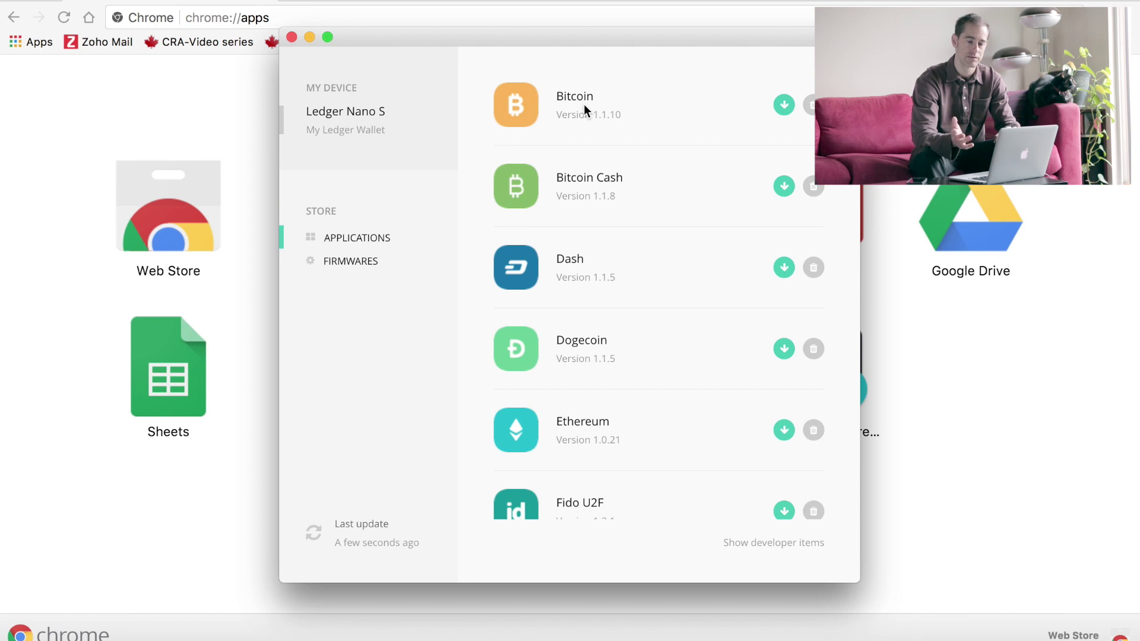
pyautogui.click(292, 37)
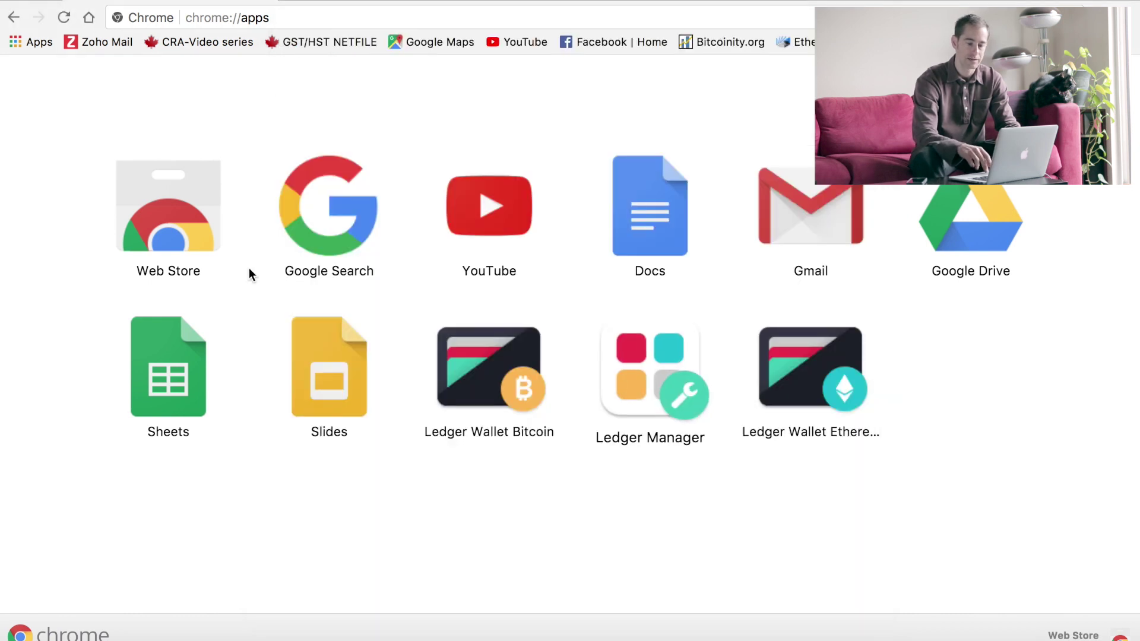
pyautogui.rightClick(492, 359)
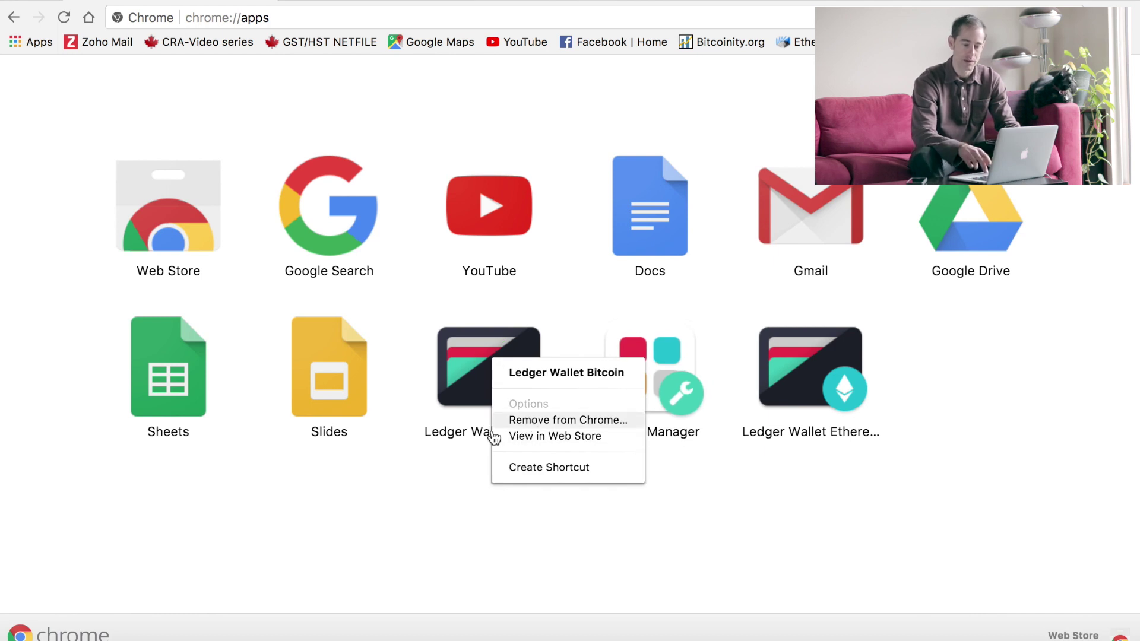
pyautogui.click(447, 503)
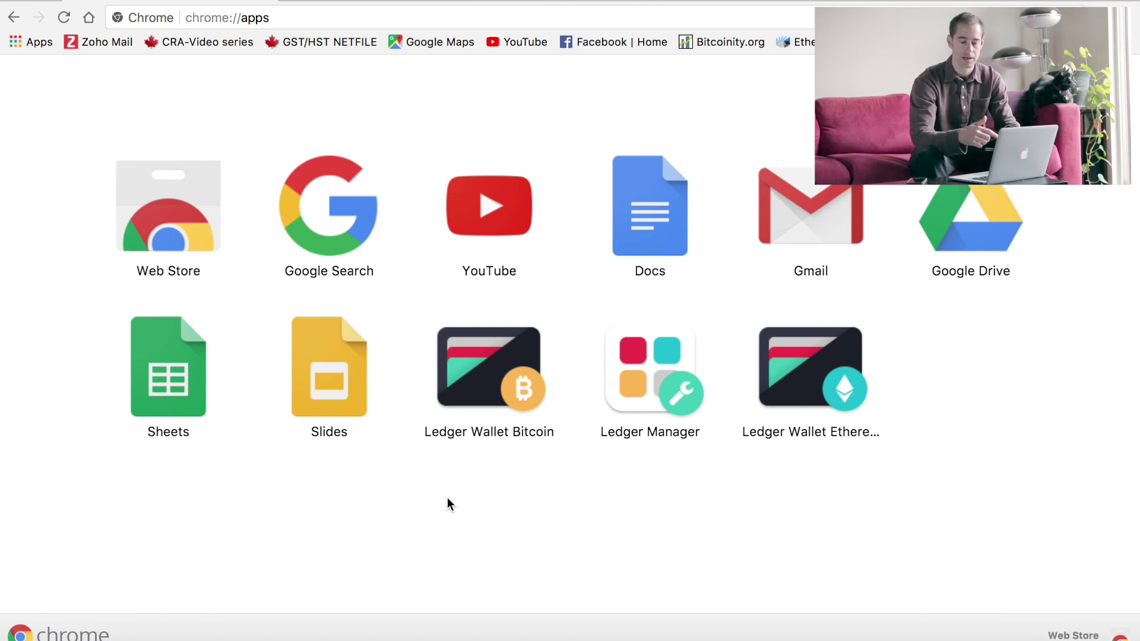
pyautogui.click(642, 392)
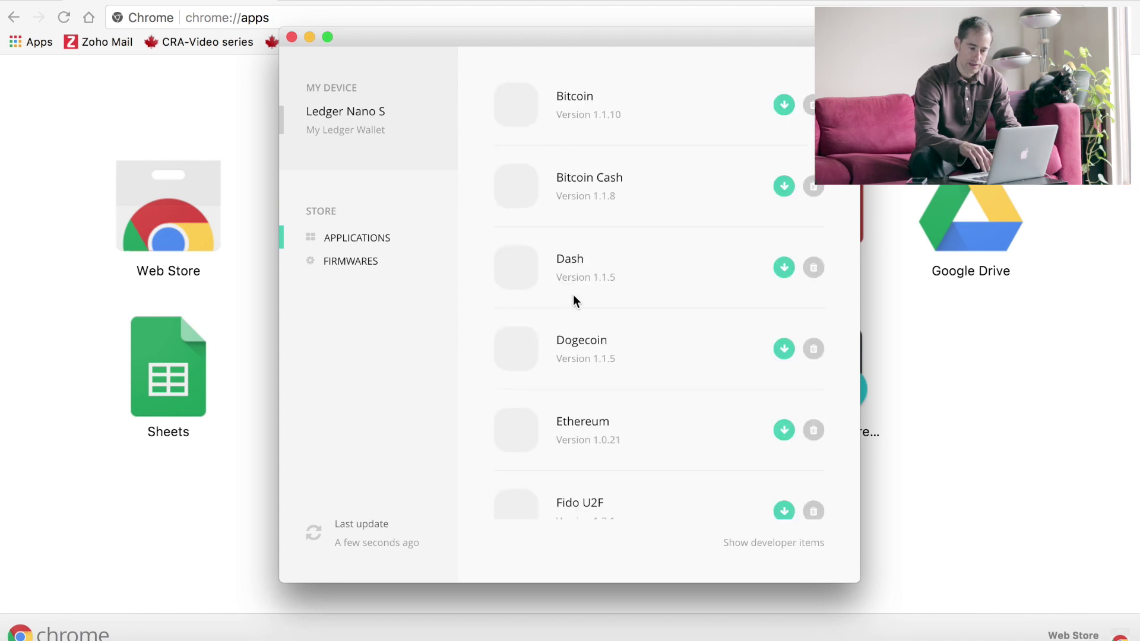
pyautogui.scroll(-20, 573, 294)
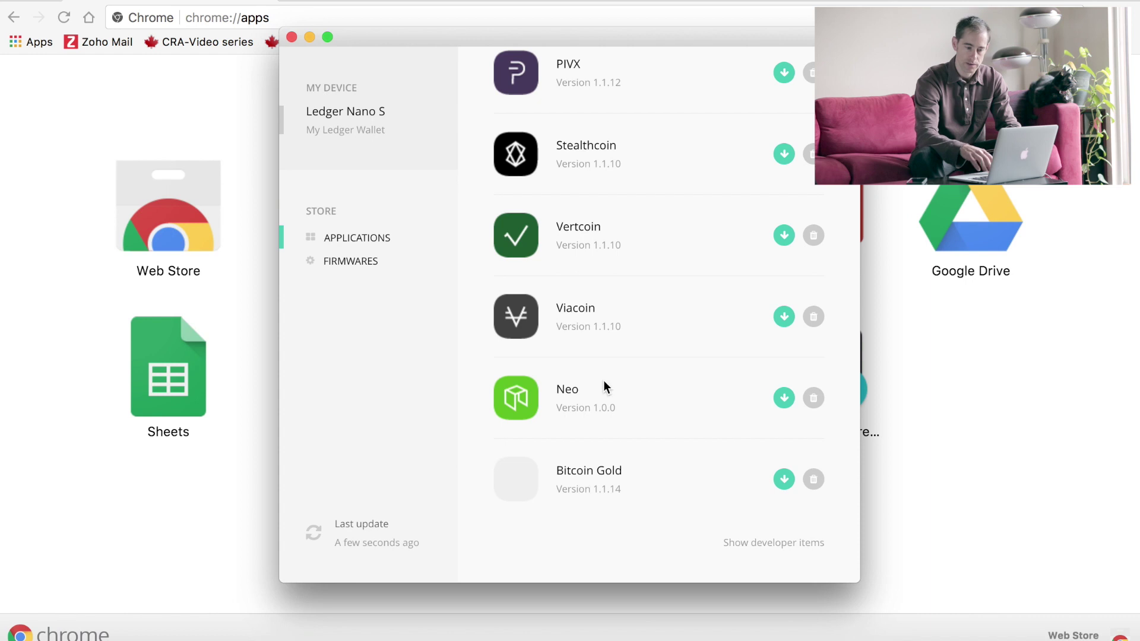
pyautogui.scroll(15, 603, 383)
pyautogui.scroll(-5, 604, 382)
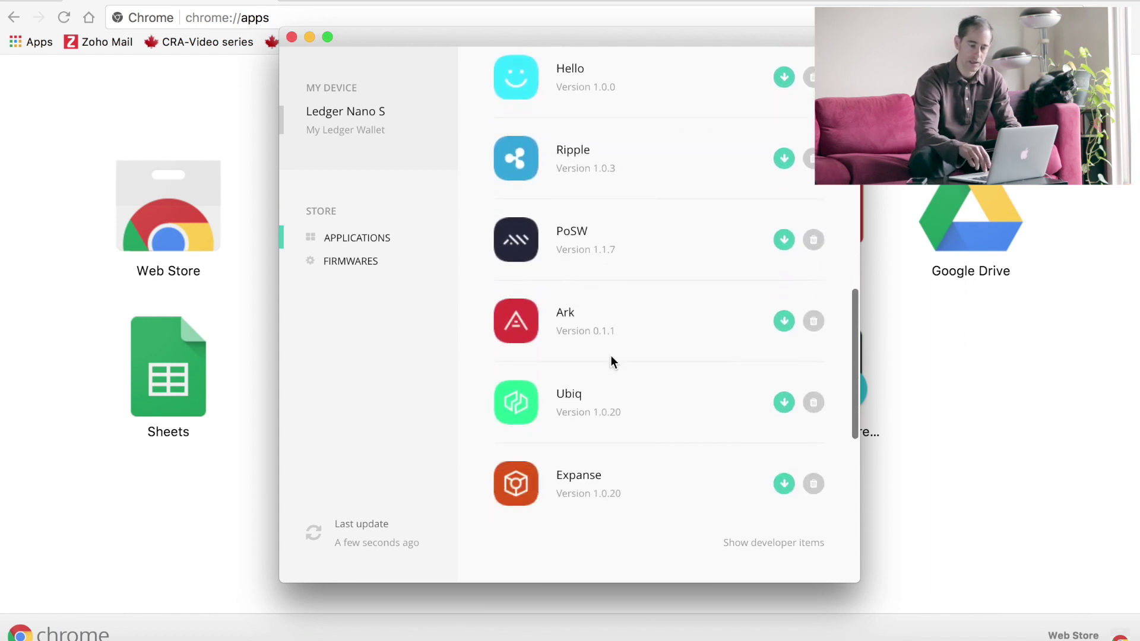
pyautogui.scroll(-8, 612, 357)
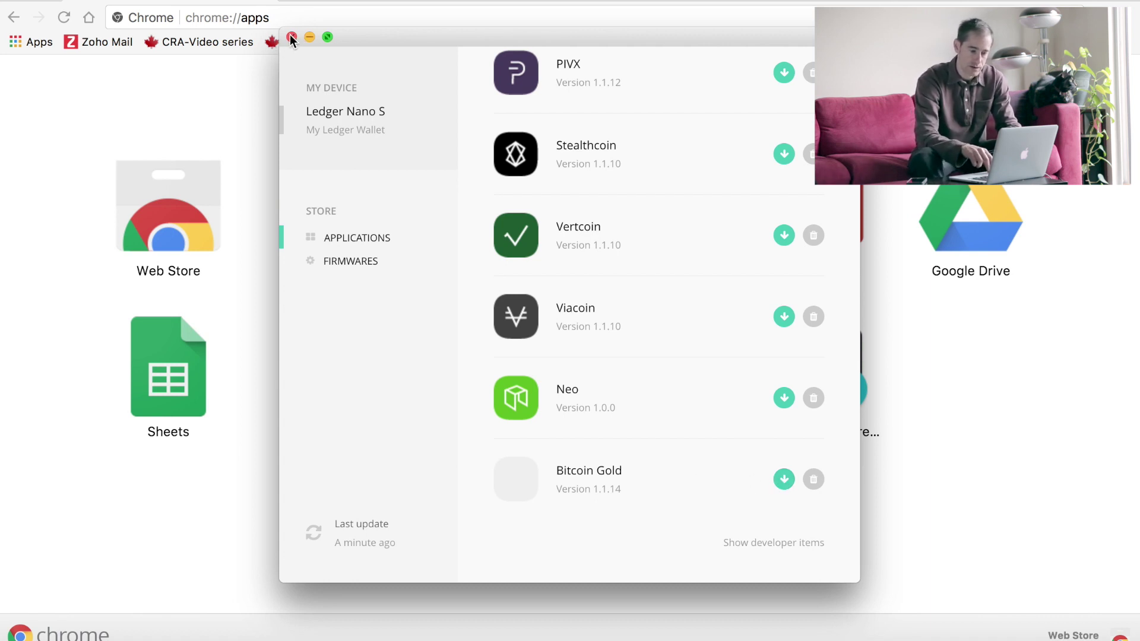
pyautogui.click(291, 38)
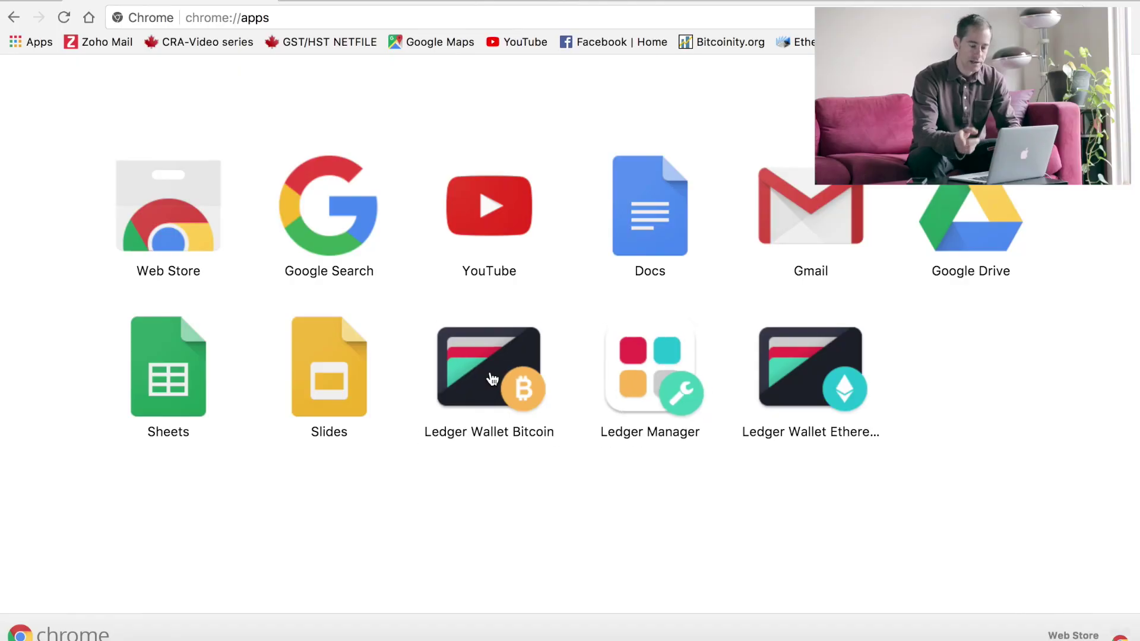
# Launch Ledger Wallet Bitcoin and choose legacy addresses, reaching the Bitcoin Gold account at BTG 0.
pyautogui.click(492, 377)
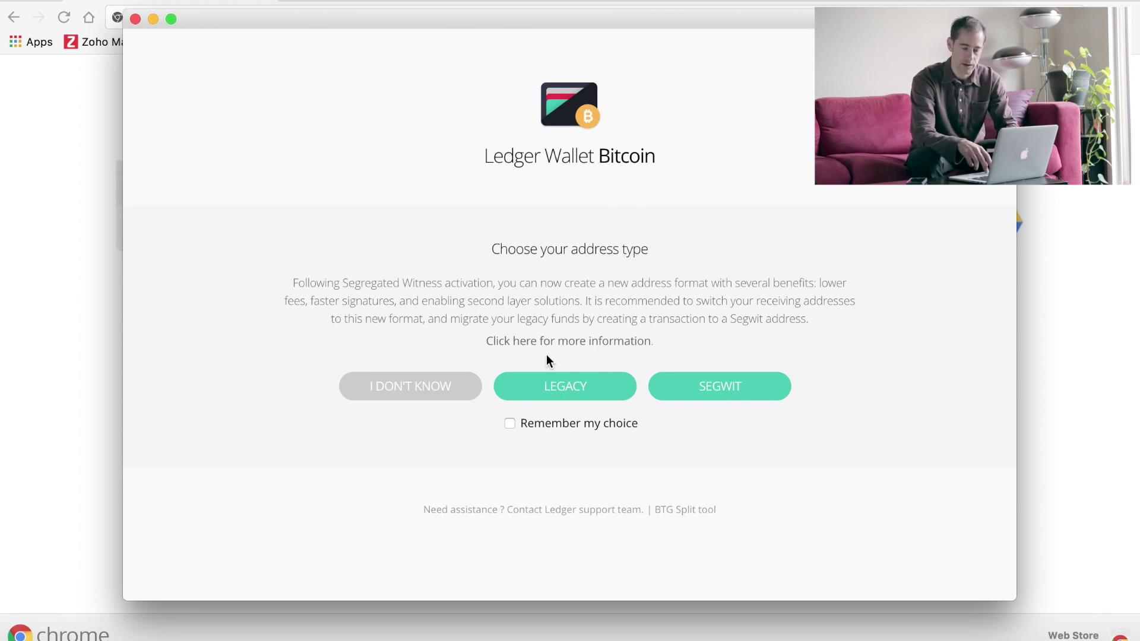
pyautogui.click(580, 396)
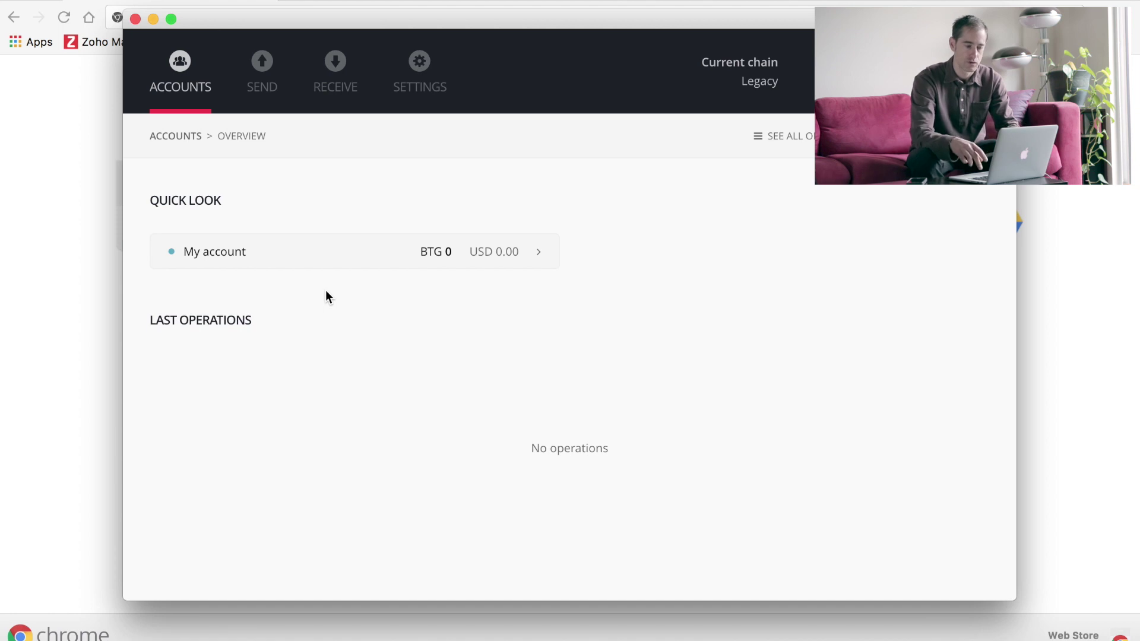
# Switch from the empty Legacy account to the Segwit account holding BTG 6.366813.
pyautogui.click(420, 68)
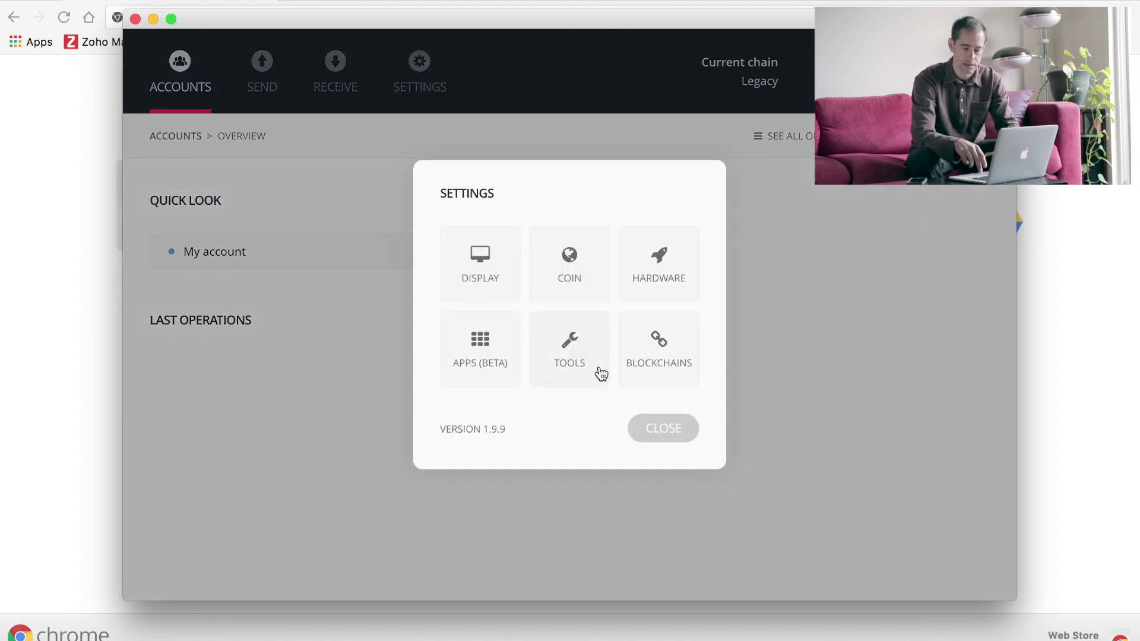
pyautogui.click(647, 350)
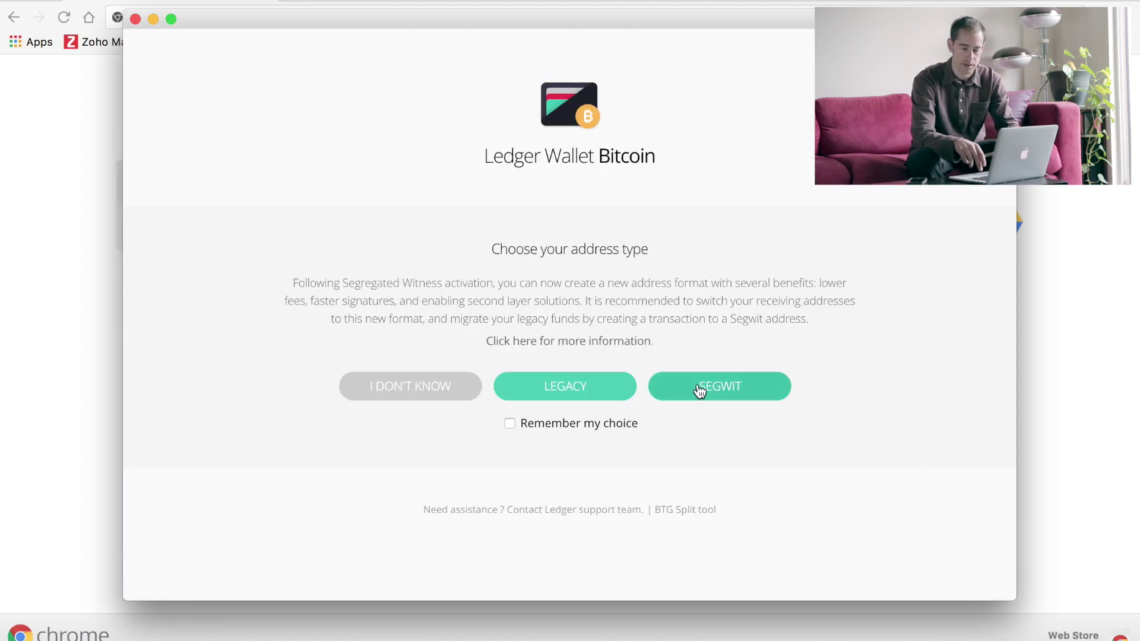
pyautogui.click(697, 387)
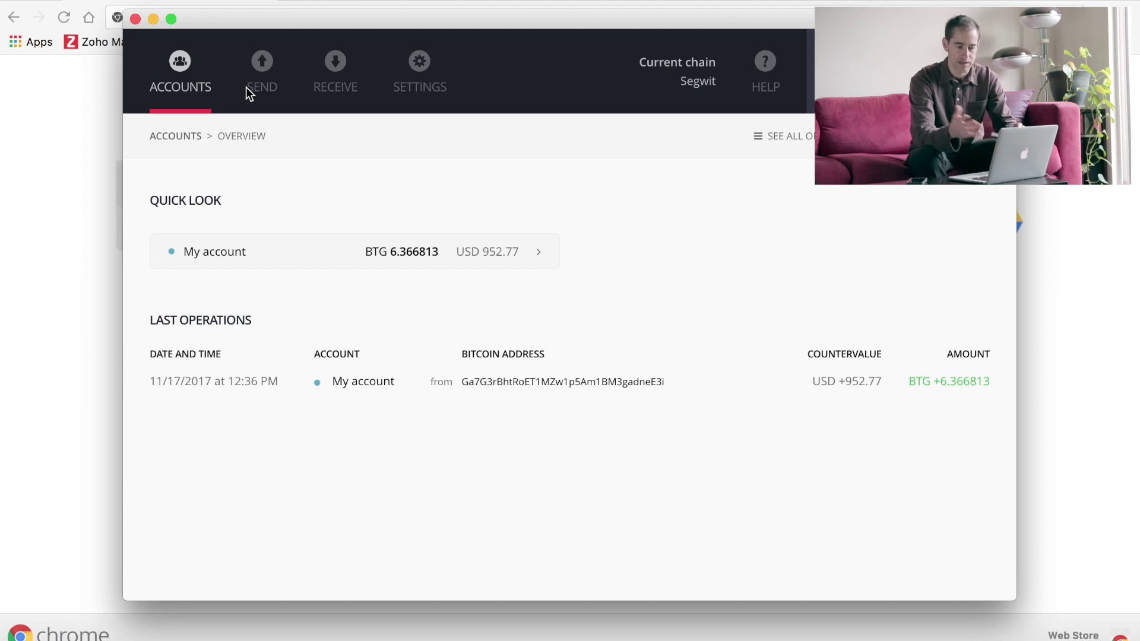
pyautogui.click(419, 65)
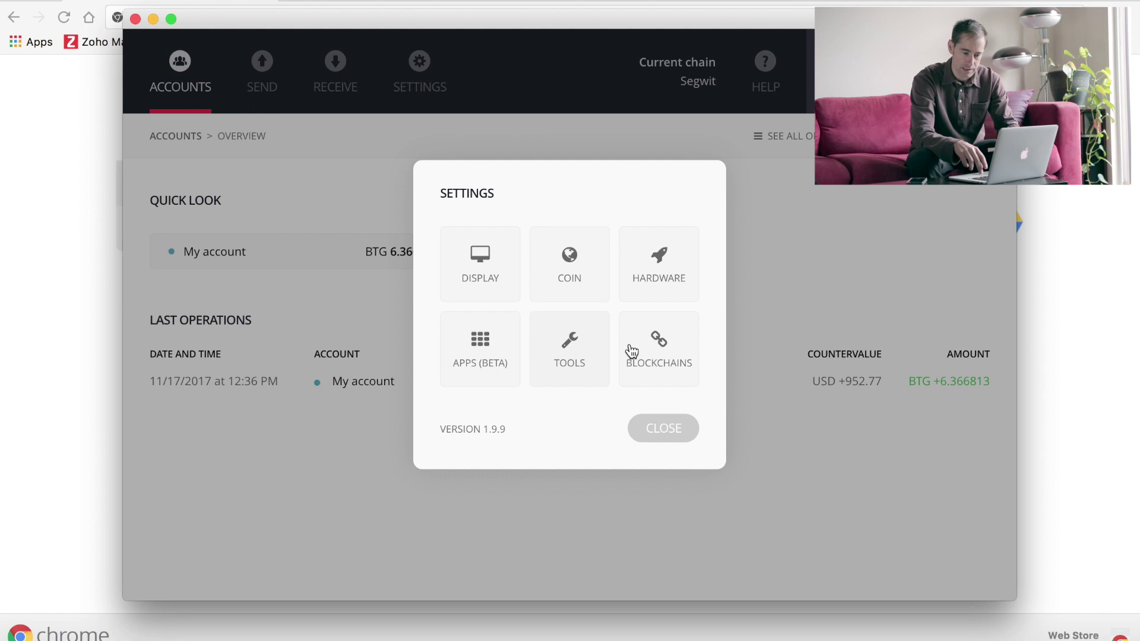
# Via Settings > Blockchains, open the BTG Split tool and choose its legacy Bitcoin Gold account.
pyautogui.click(644, 350)
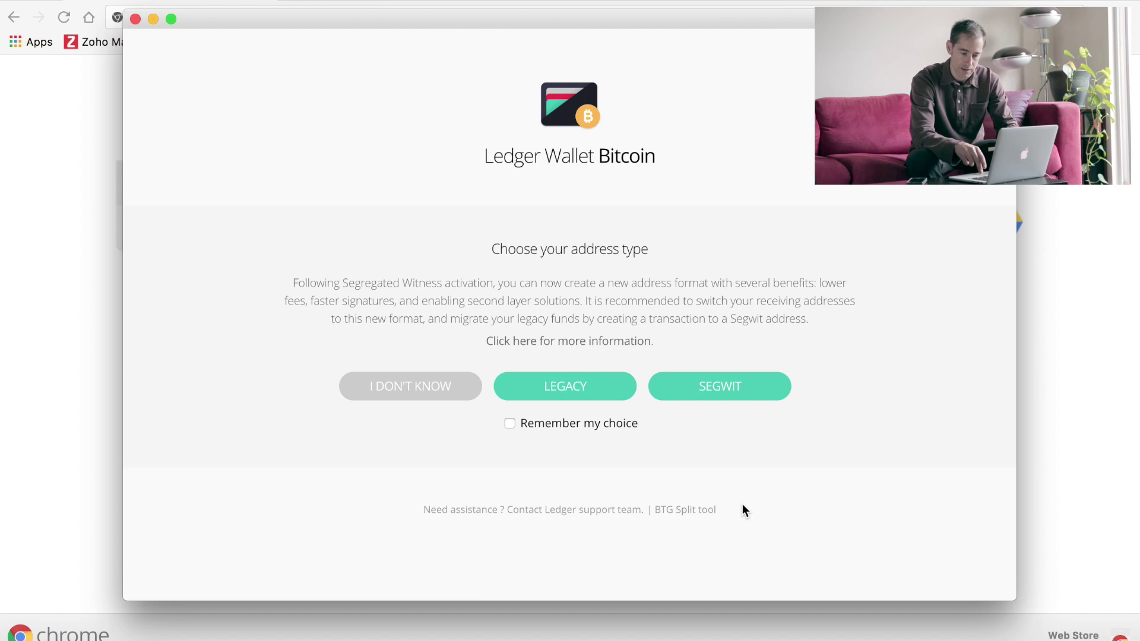
pyautogui.click(677, 513)
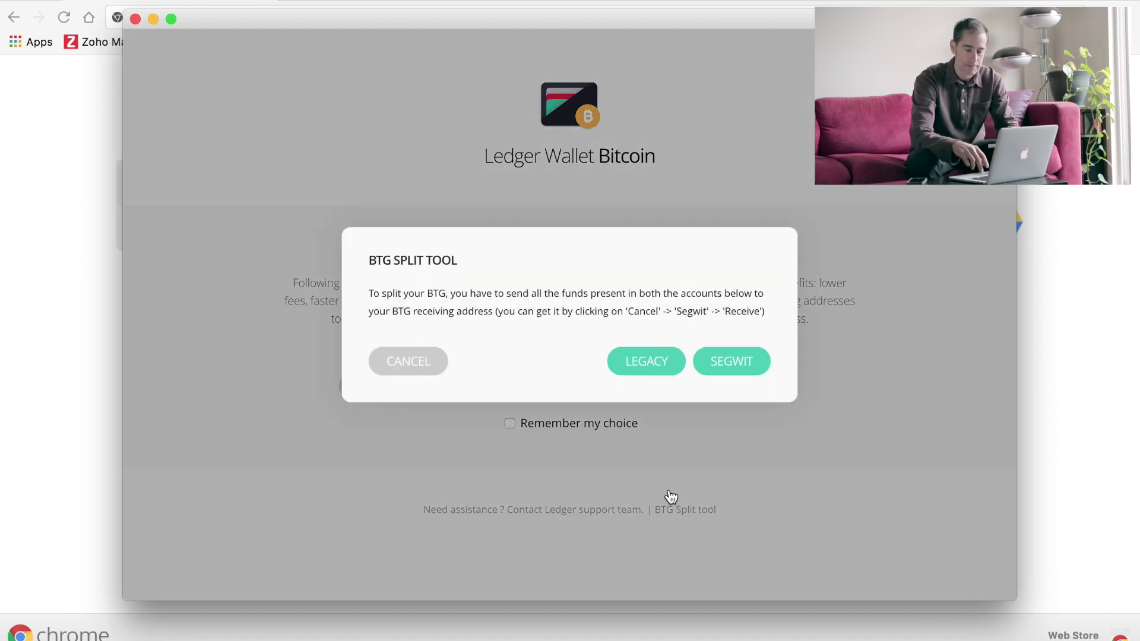
pyautogui.click(646, 364)
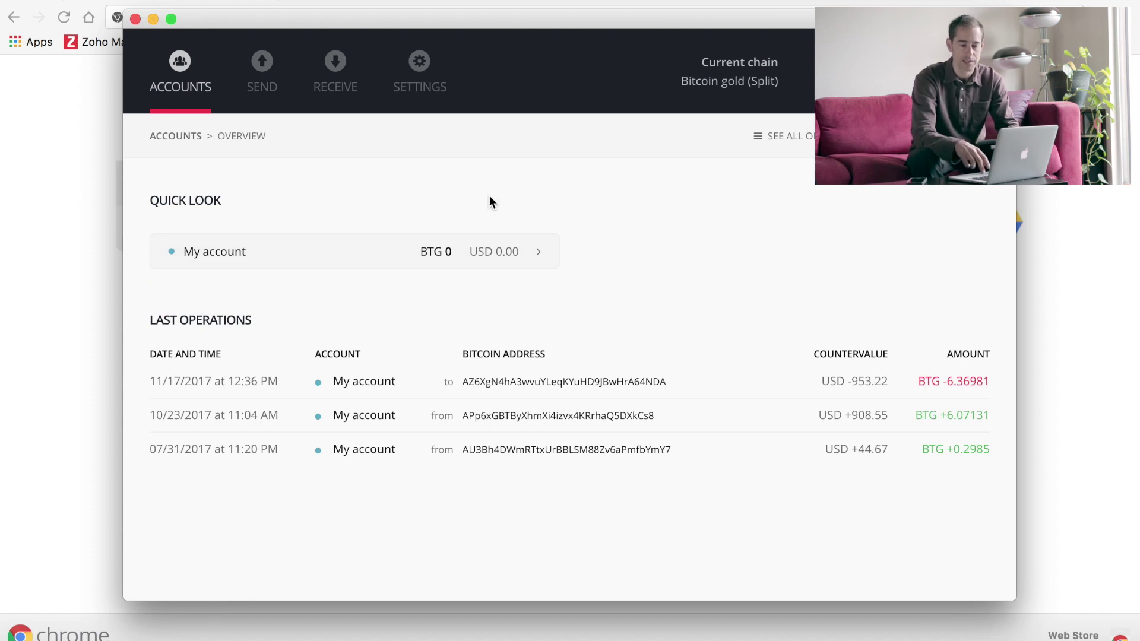
pyautogui.click(419, 63)
# Switch to the Segwit account, show its BTG receiving address, and select the full address.
pyautogui.click(656, 353)
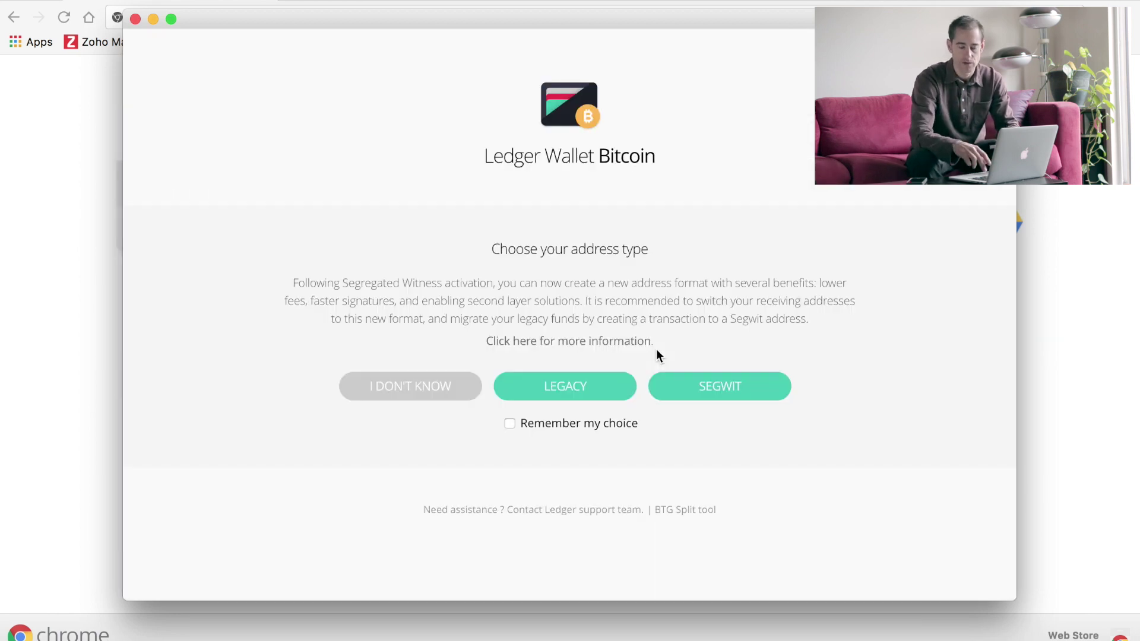
pyautogui.click(699, 395)
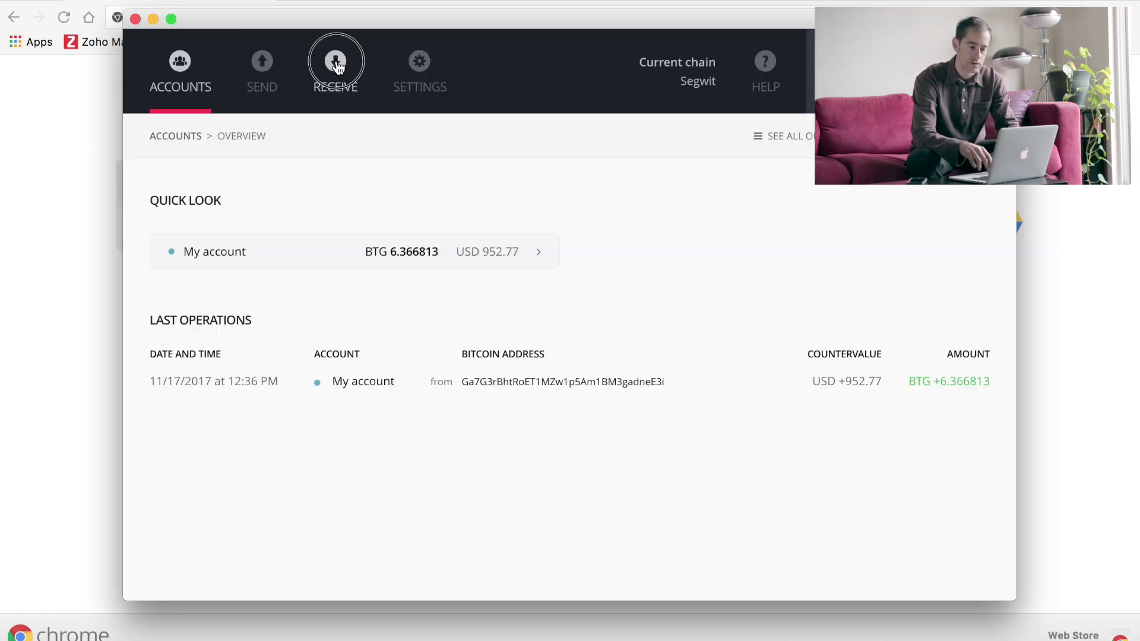
pyautogui.click(337, 64)
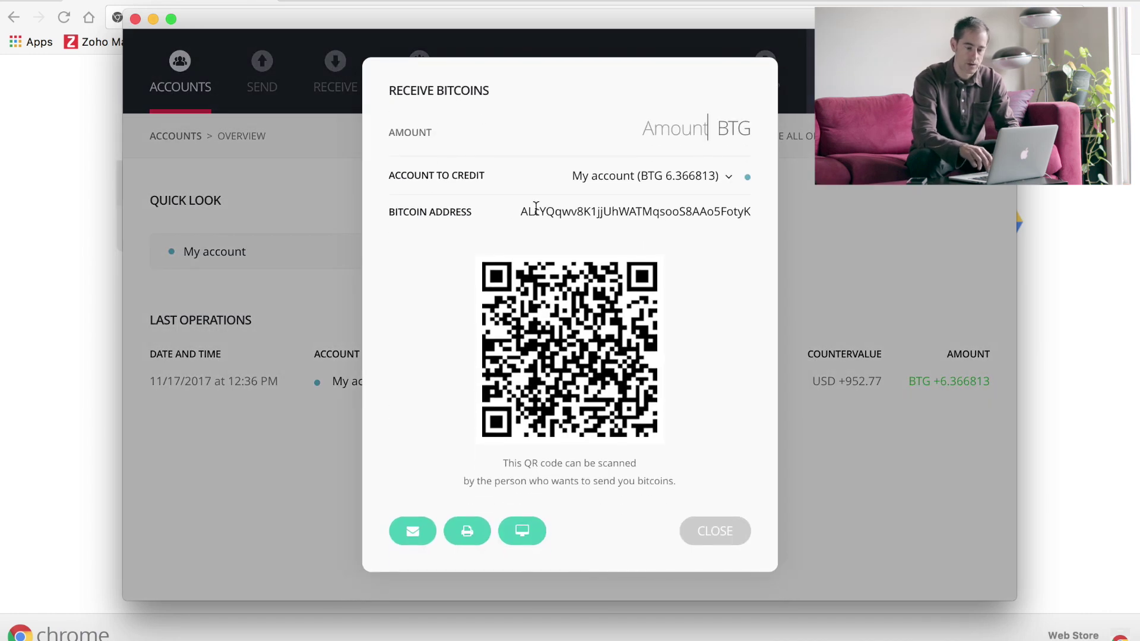
pyautogui.moveTo(521, 212); pyautogui.dragTo(777, 233)
pyautogui.press('super+c')
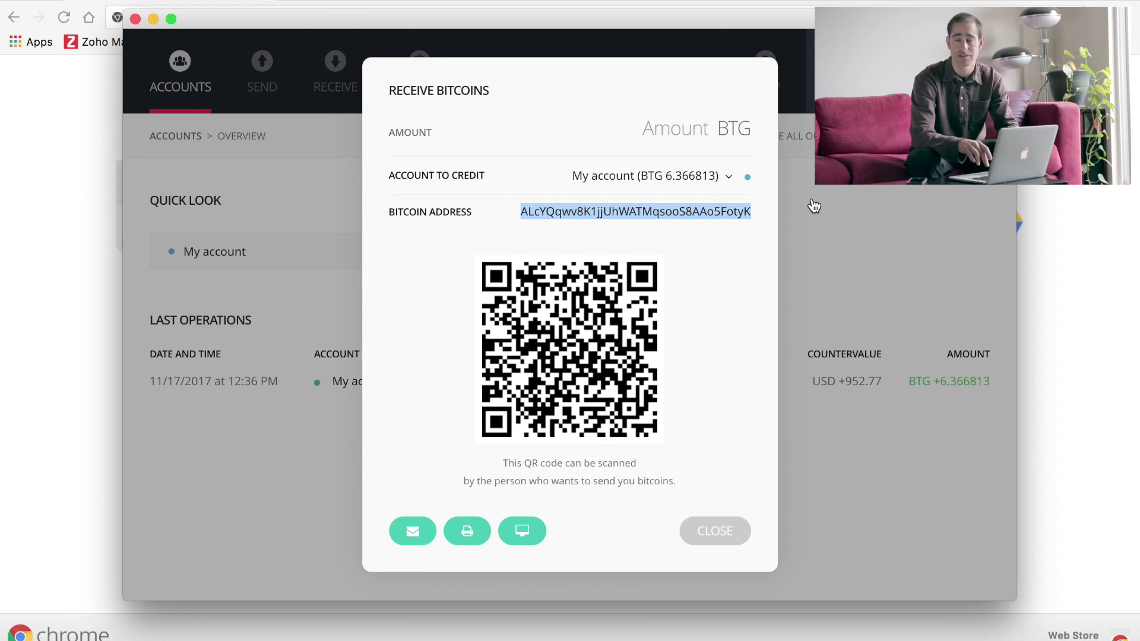
# Close the receive address and open the legacy Bitcoin Gold (Split) account via the BTG split tool.
pyautogui.click(813, 205)
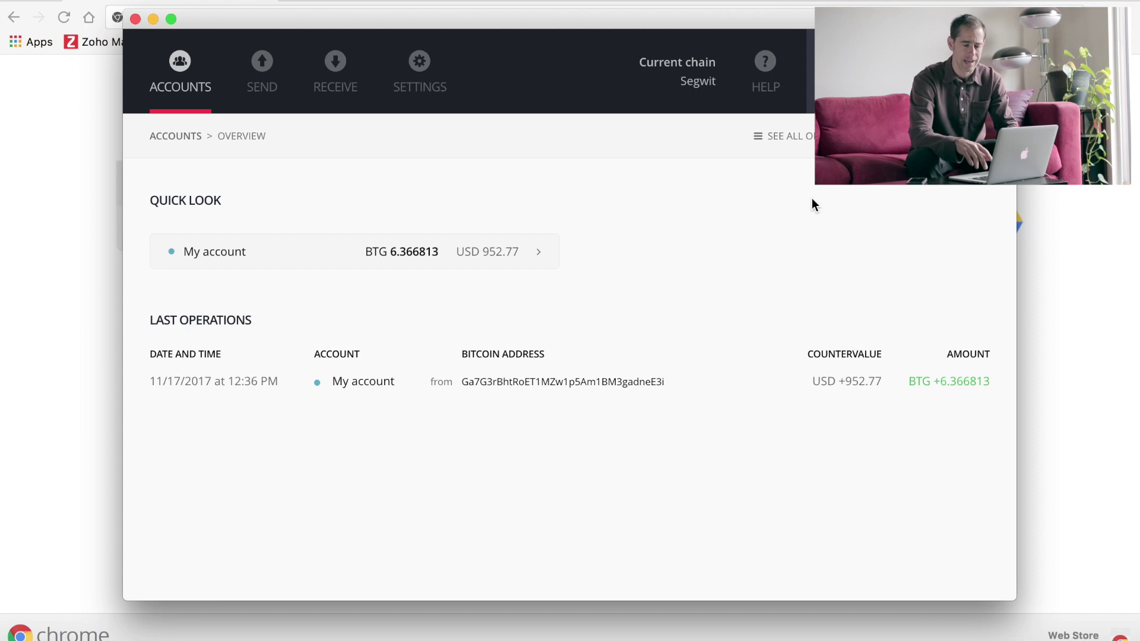
pyautogui.click(421, 65)
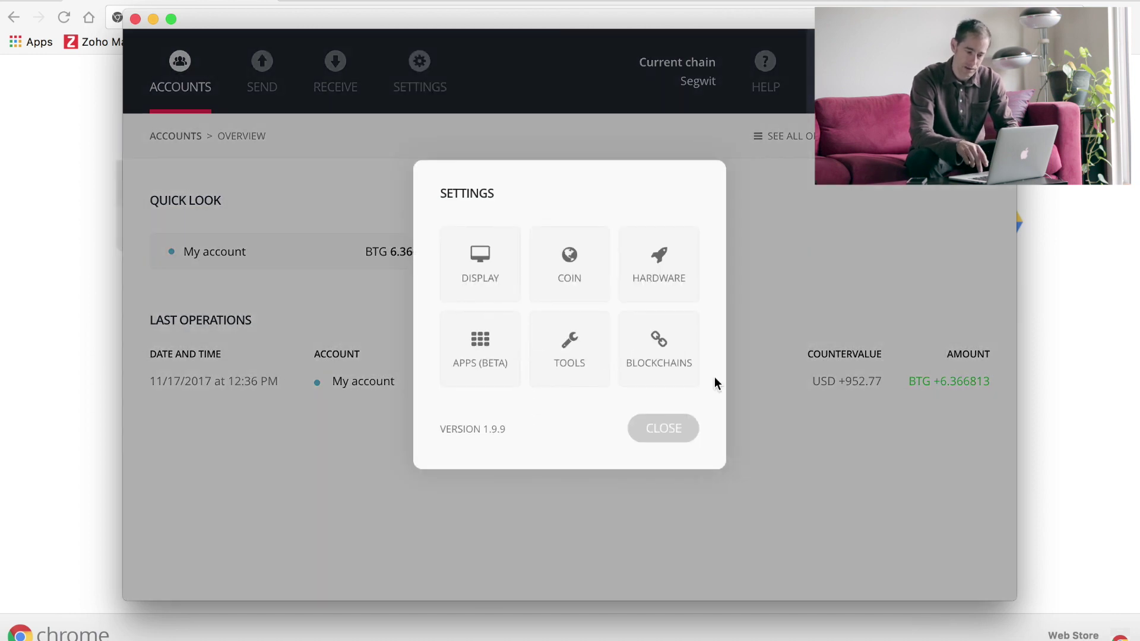
pyautogui.click(663, 339)
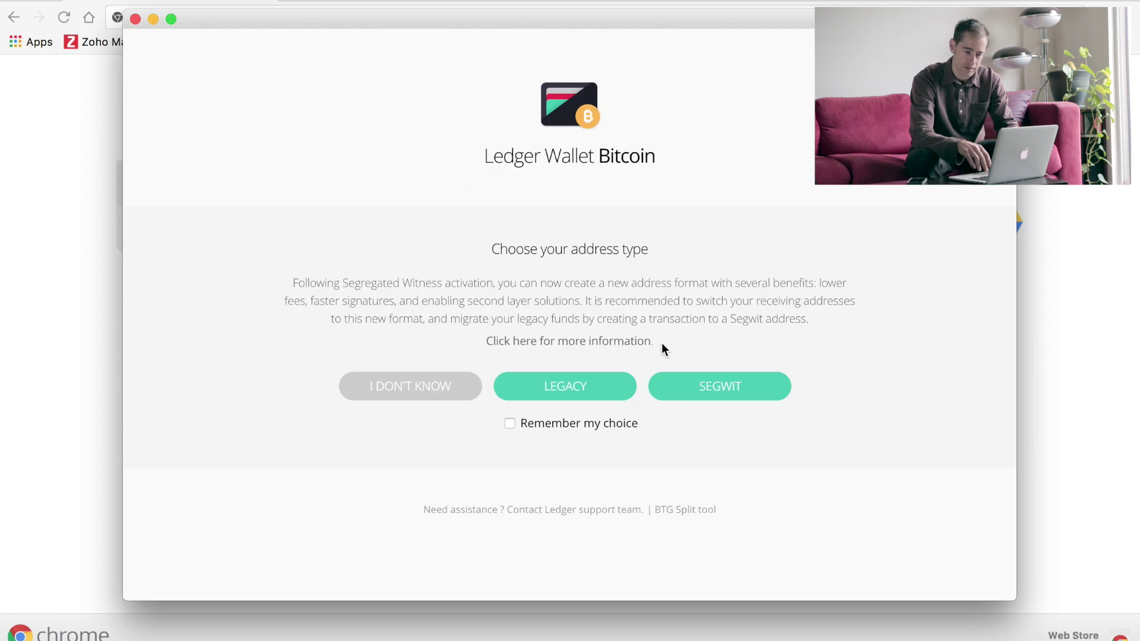
pyautogui.click(671, 512)
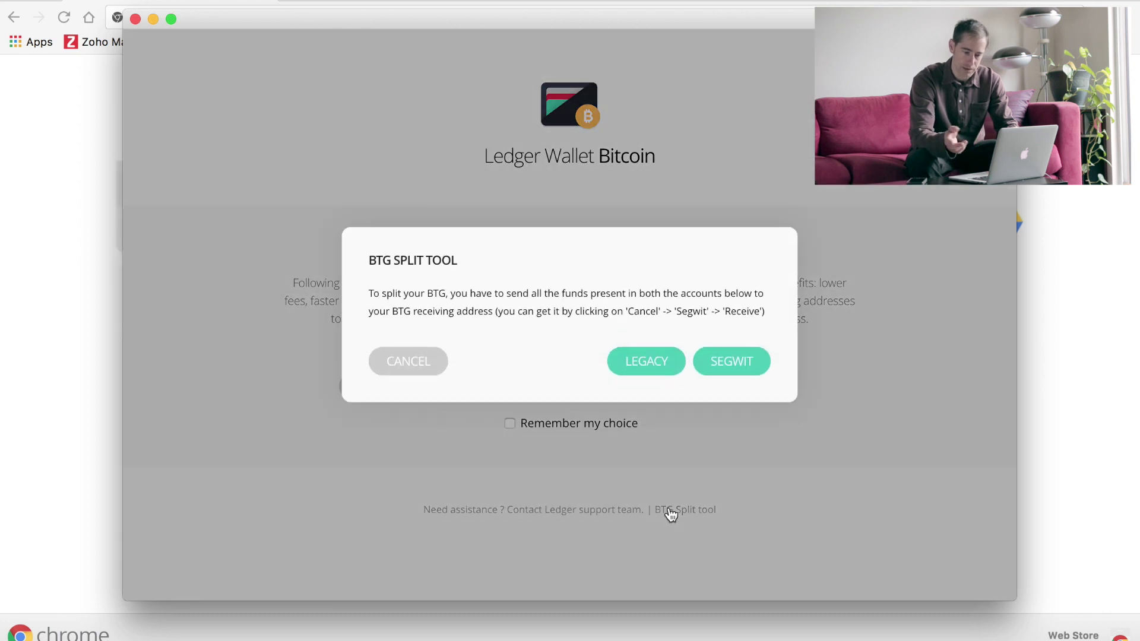
pyautogui.click(647, 365)
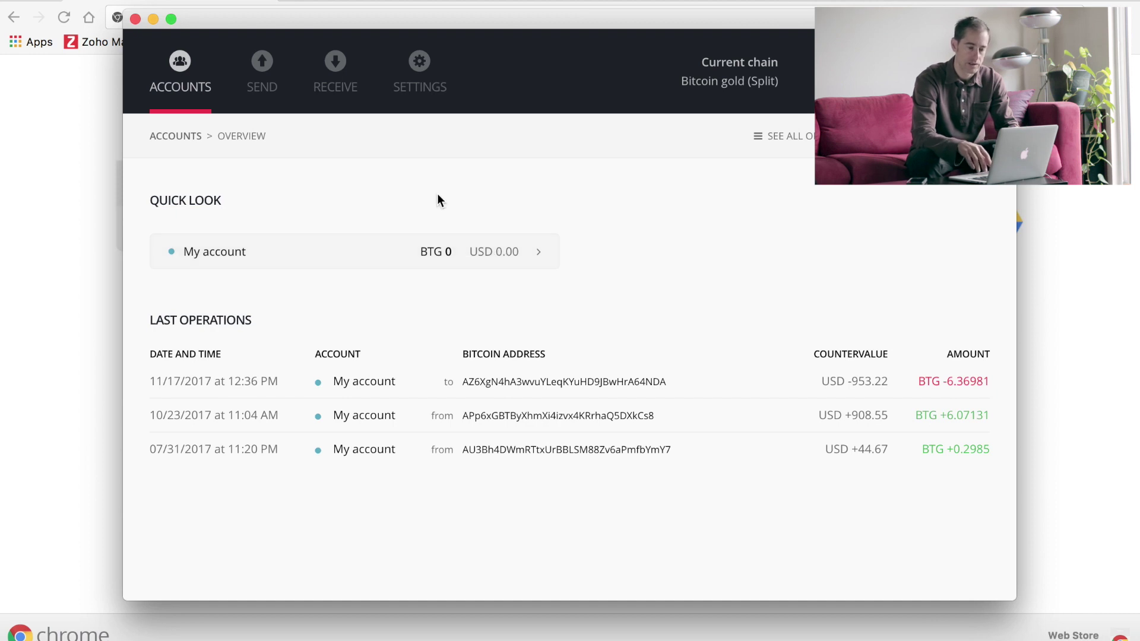
# Start a BTG send with the maximum amount and set the fee to Low (slow confirmation).
pyautogui.click(264, 64)
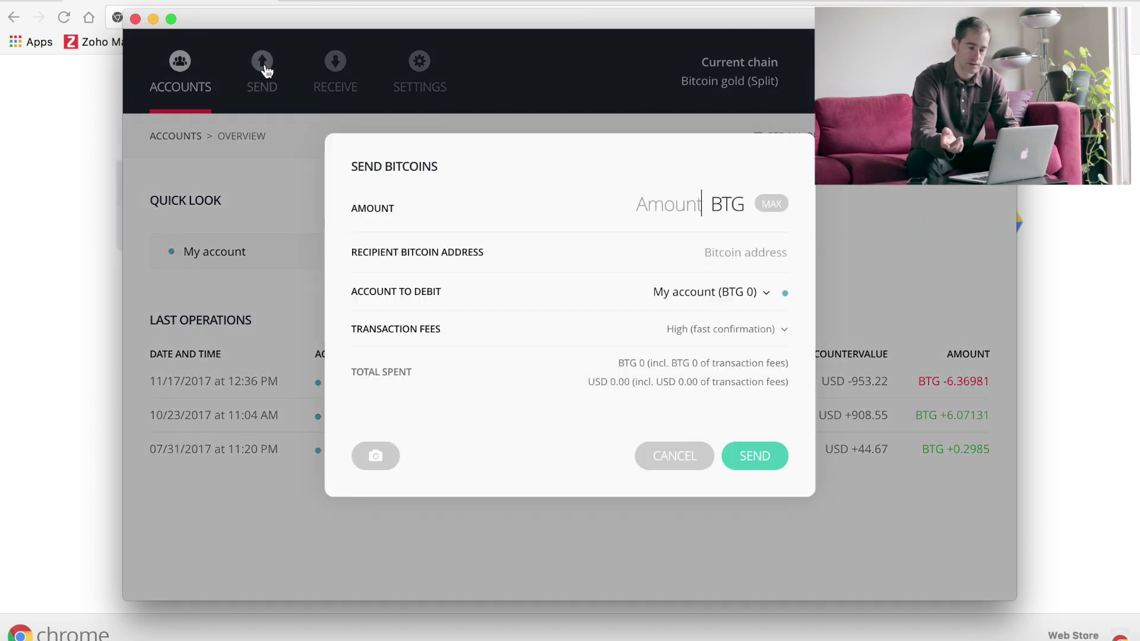
pyautogui.click(767, 212)
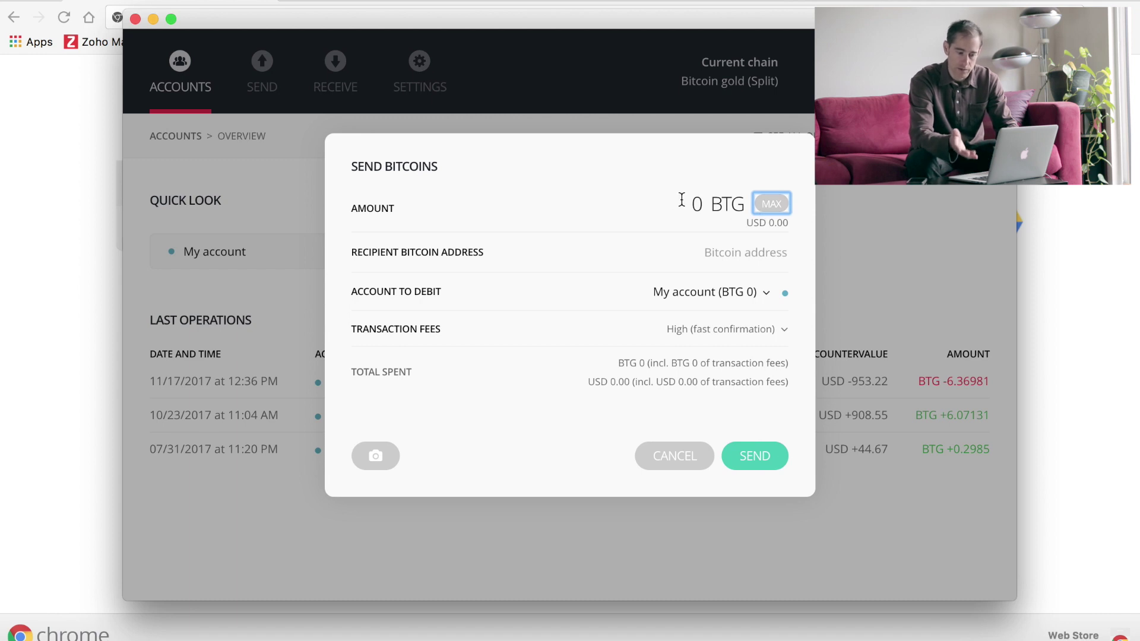
pyautogui.click(726, 335)
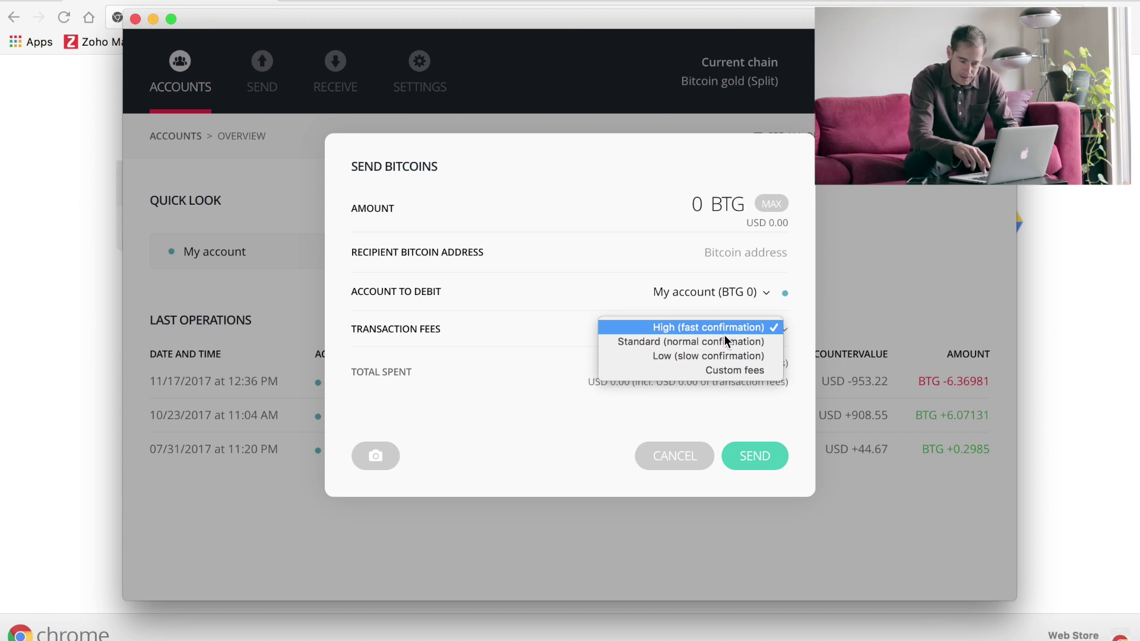
pyautogui.click(724, 356)
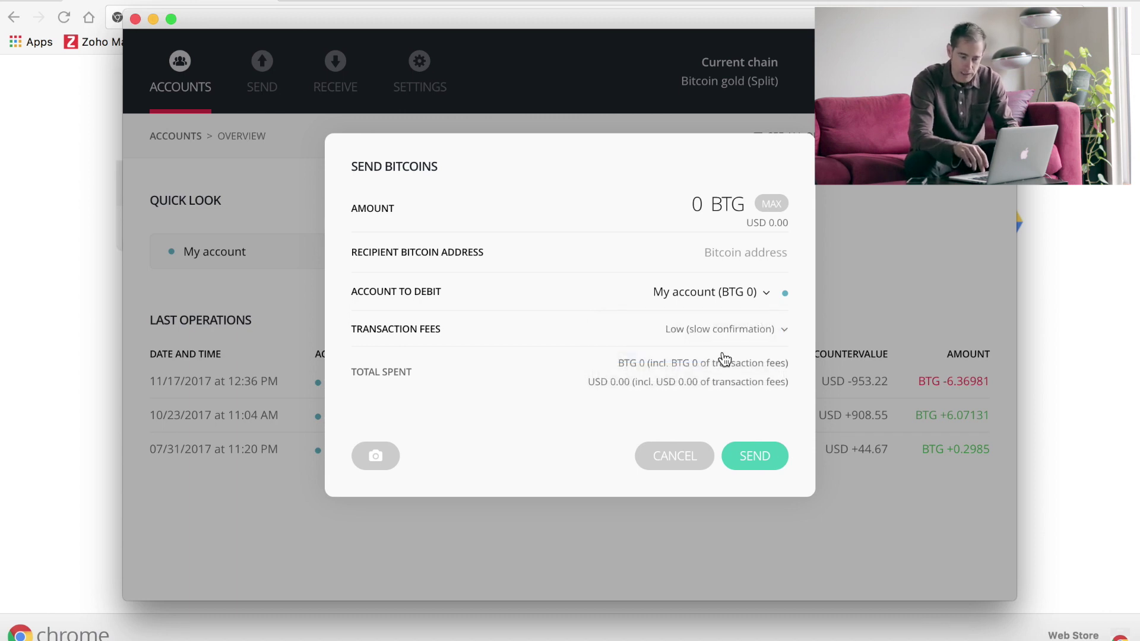
pyautogui.click(732, 330)
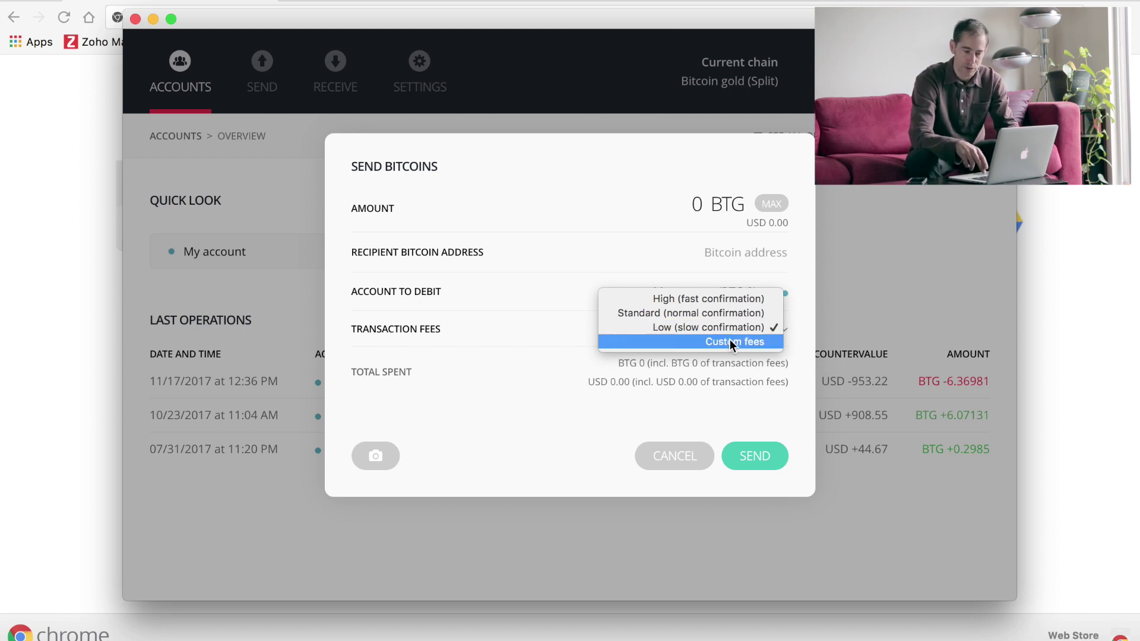
pyautogui.click(730, 341)
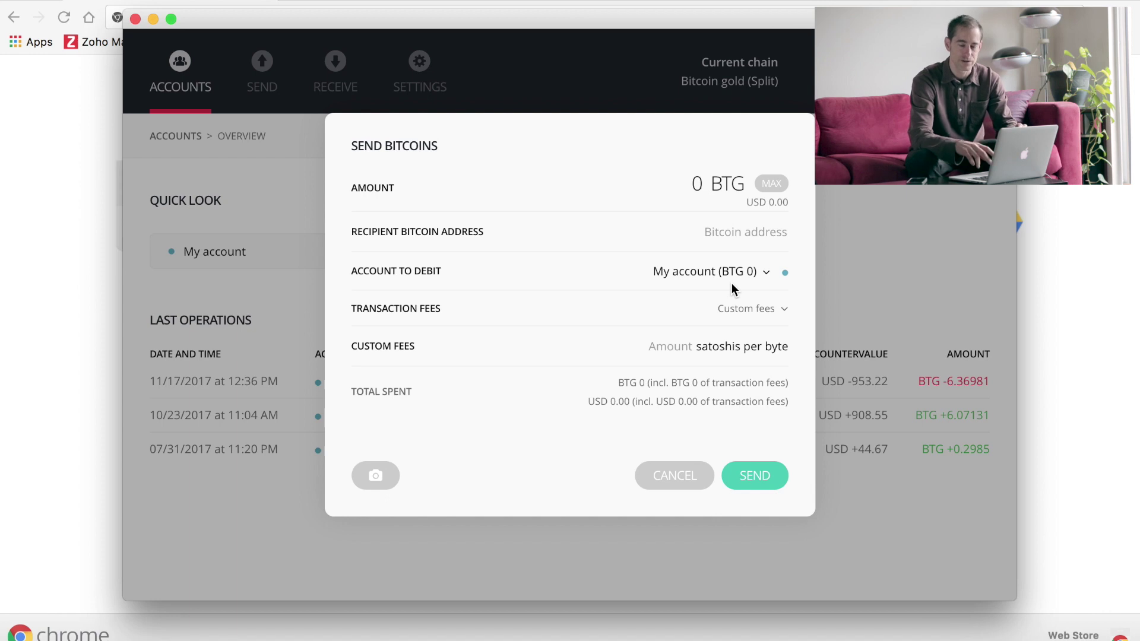
pyautogui.click(754, 309)
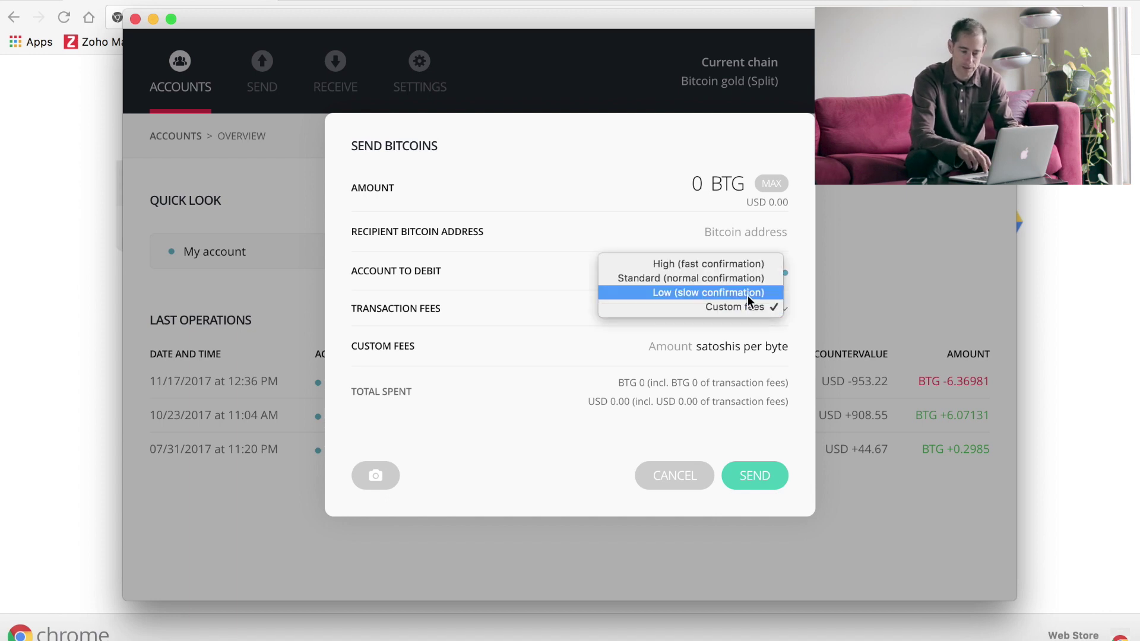
pyautogui.click(746, 294)
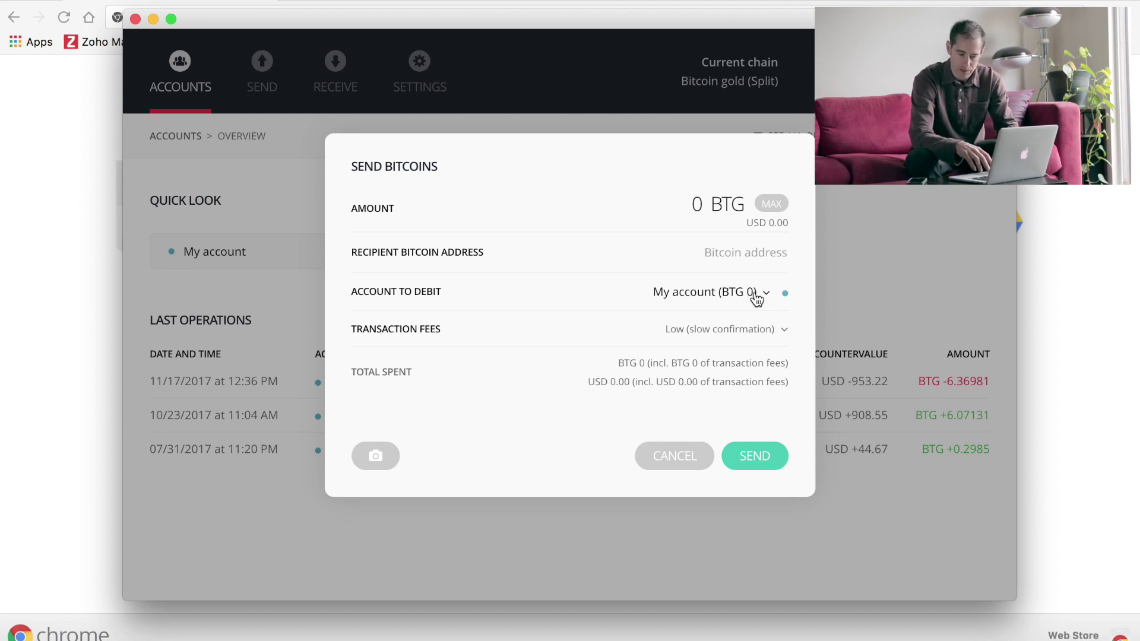
# Paste the recipient's Bitcoin address, fill the maximum amount, and send the Bitcoin Gold.
pyautogui.click(741, 252)
pyautogui.press('super+v')
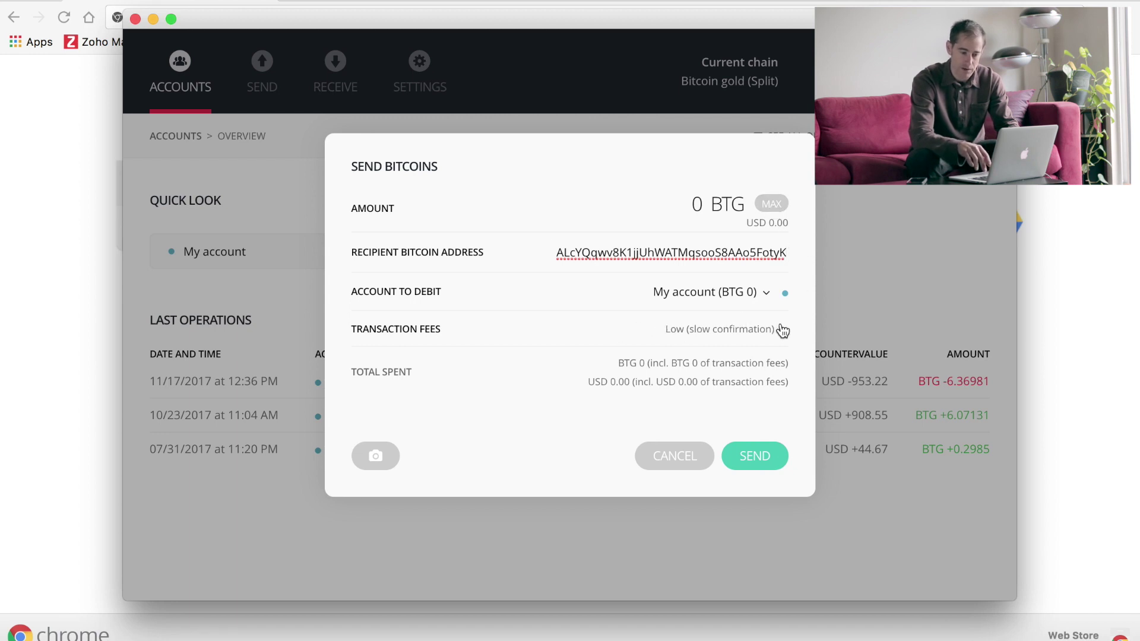
pyautogui.click(774, 204)
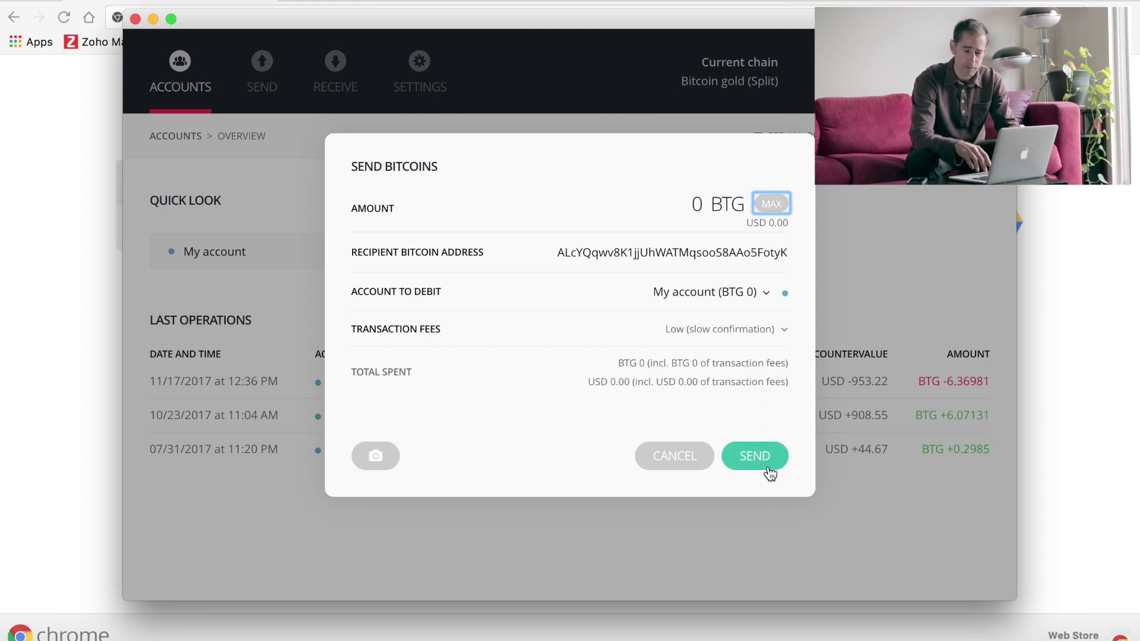
pyautogui.click(751, 553)
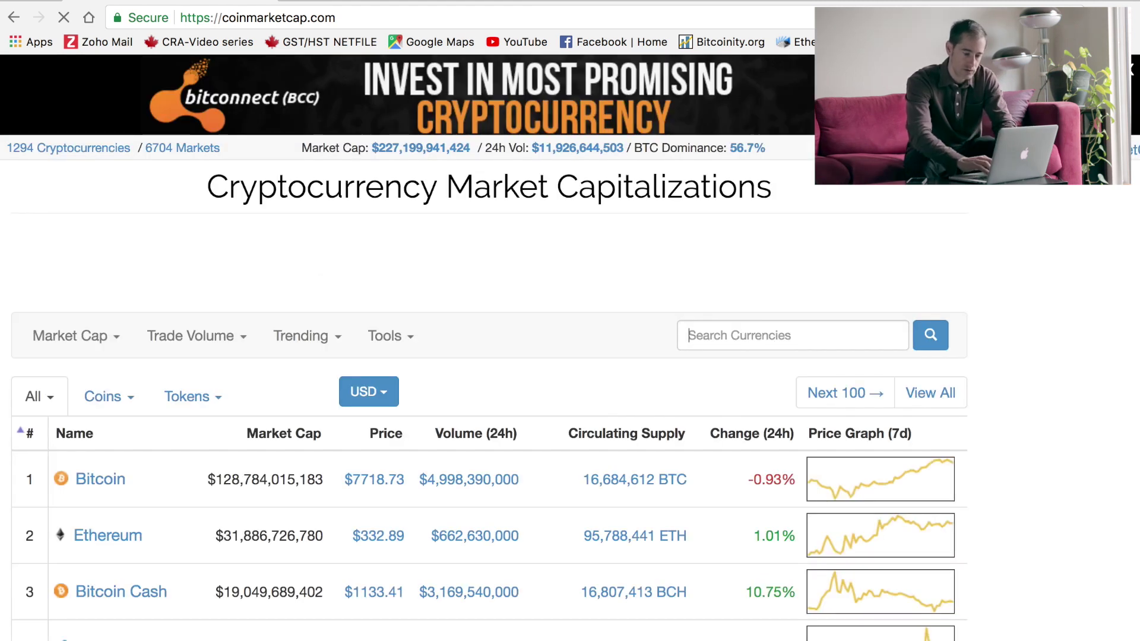
# Search 'bitcoin go' and open the Bitcoin Gold (BTG) page on CoinMarketCap.
pyautogui.write('bitcoin go')
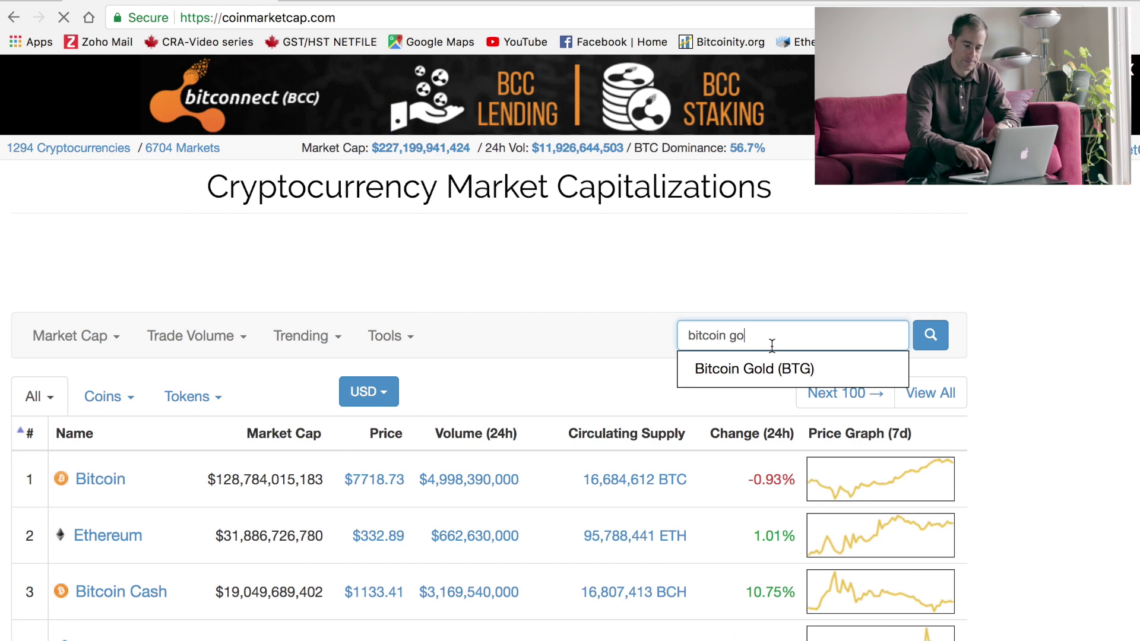
pyautogui.click(769, 365)
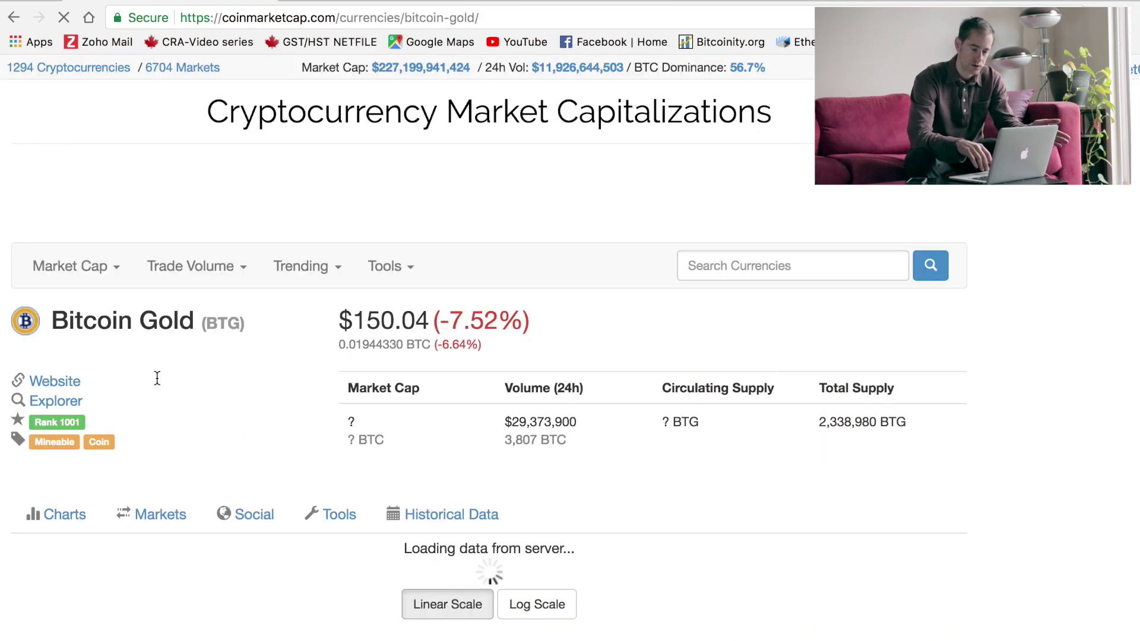
pyautogui.scroll(-3, 157, 380)
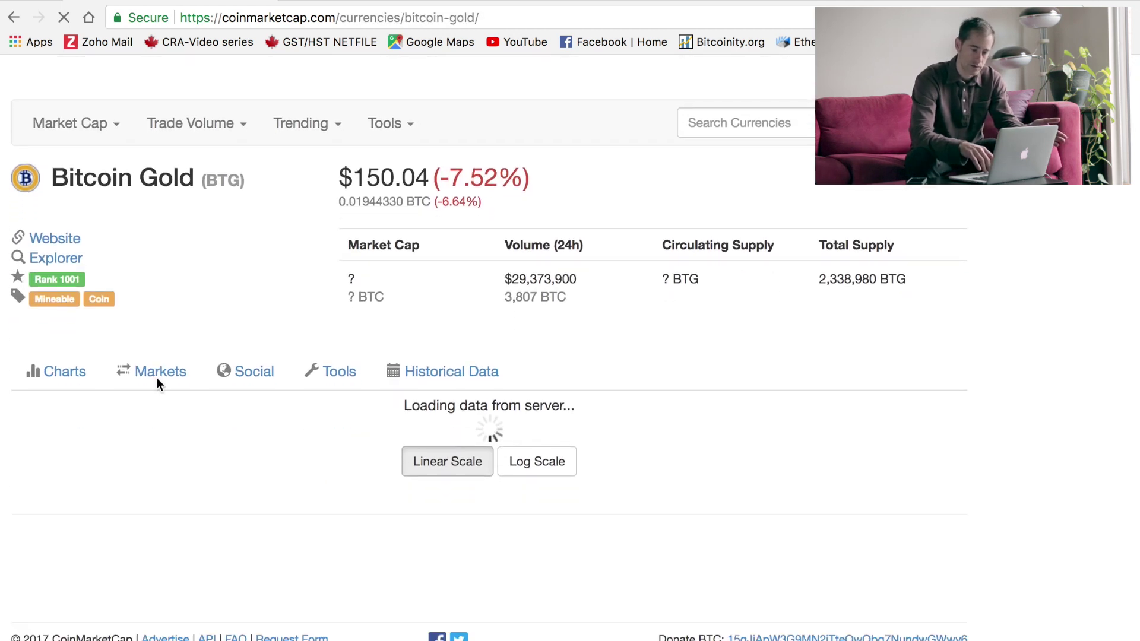
pyautogui.scroll(-2, 156, 378)
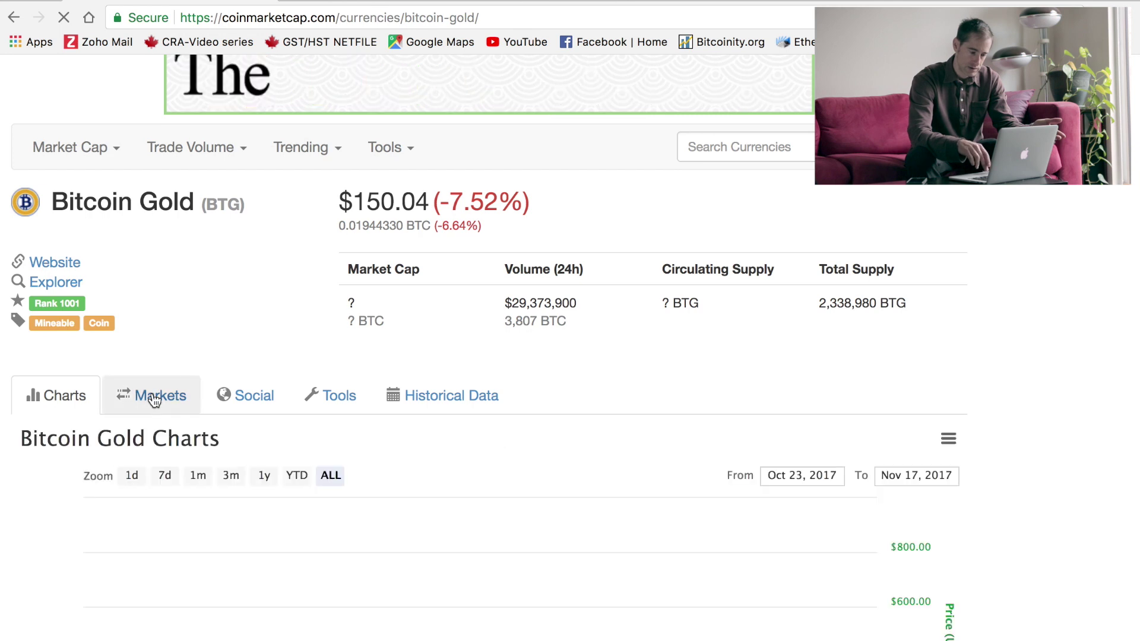
# Show the Bitcoin Gold Markets table and highlight the top exchange rows, led by HitBTC BTG/BTC.
pyautogui.click(154, 399)
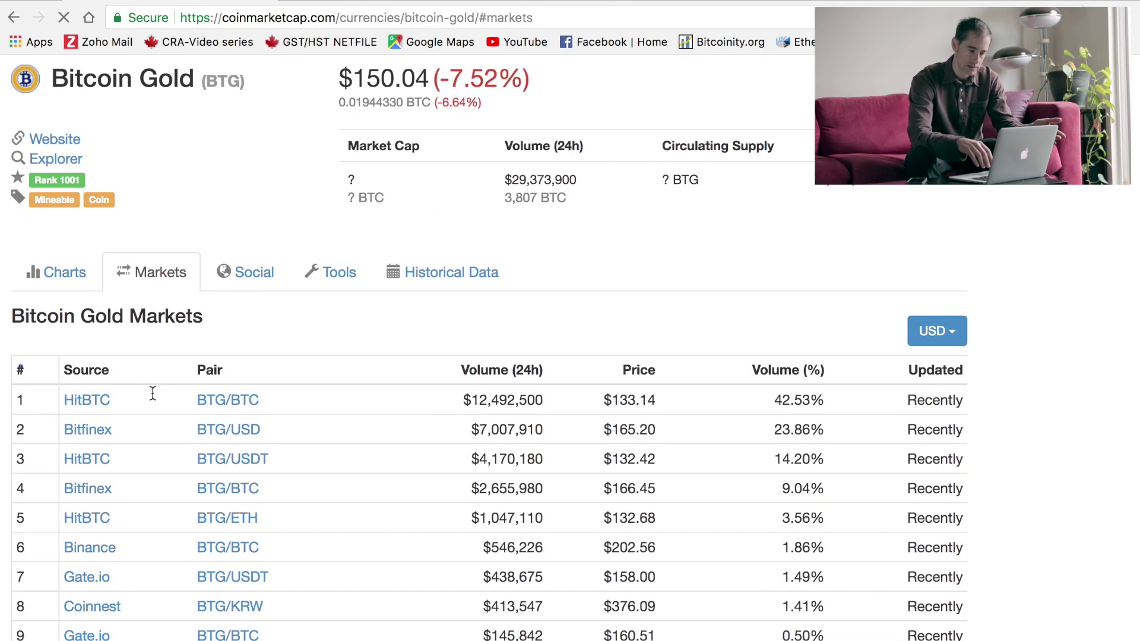
pyautogui.scroll(-3, 152, 393)
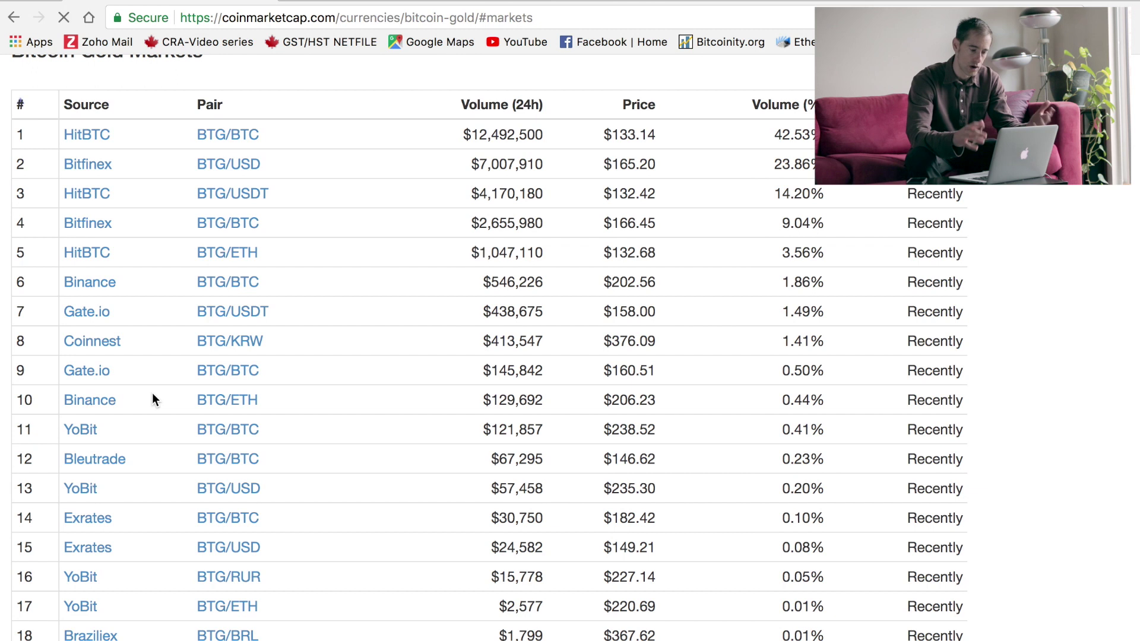
pyautogui.scroll(-2, 153, 394)
pyautogui.scroll(2, 152, 393)
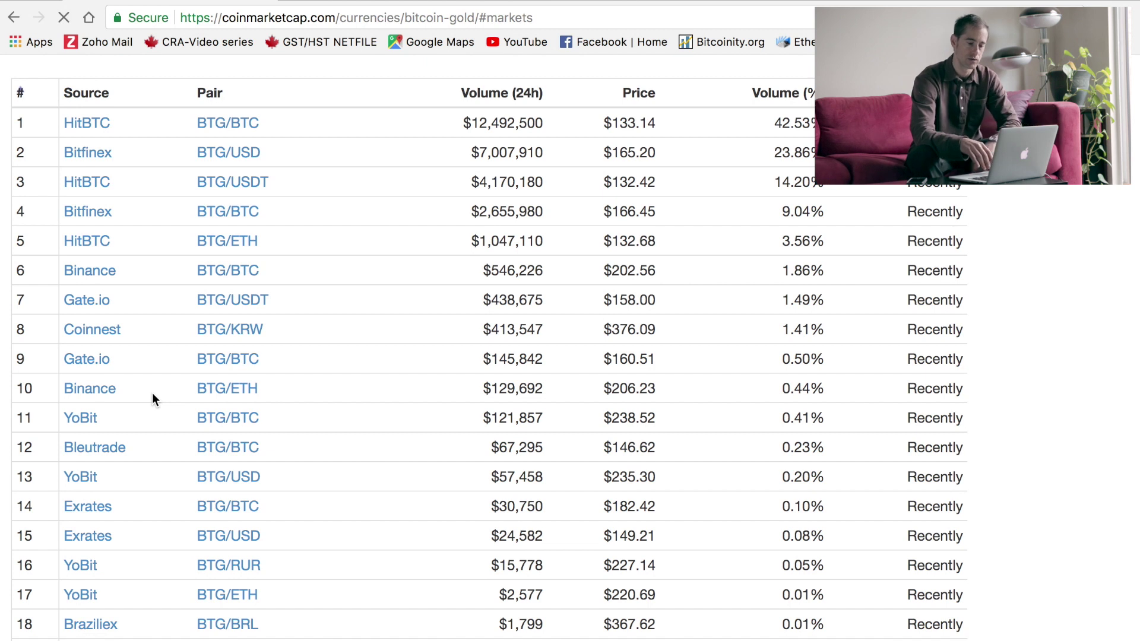
pyautogui.scroll(-1, 152, 394)
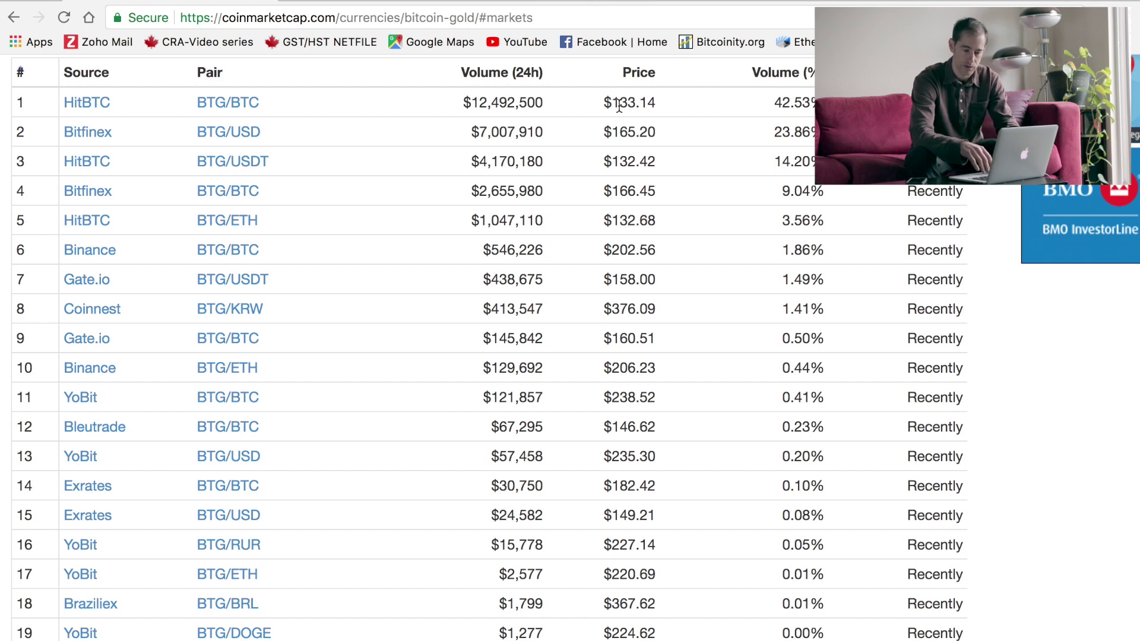
pyautogui.click(634, 113)
pyautogui.moveTo(635, 113); pyautogui.dragTo(659, 337)
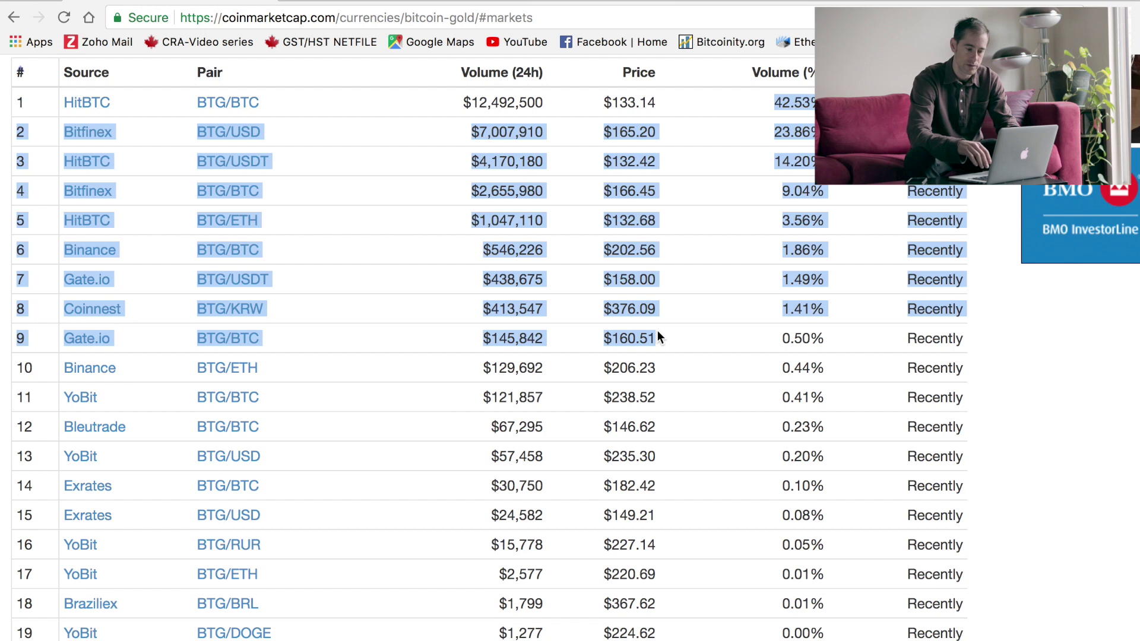
pyautogui.scroll(-5, 657, 336)
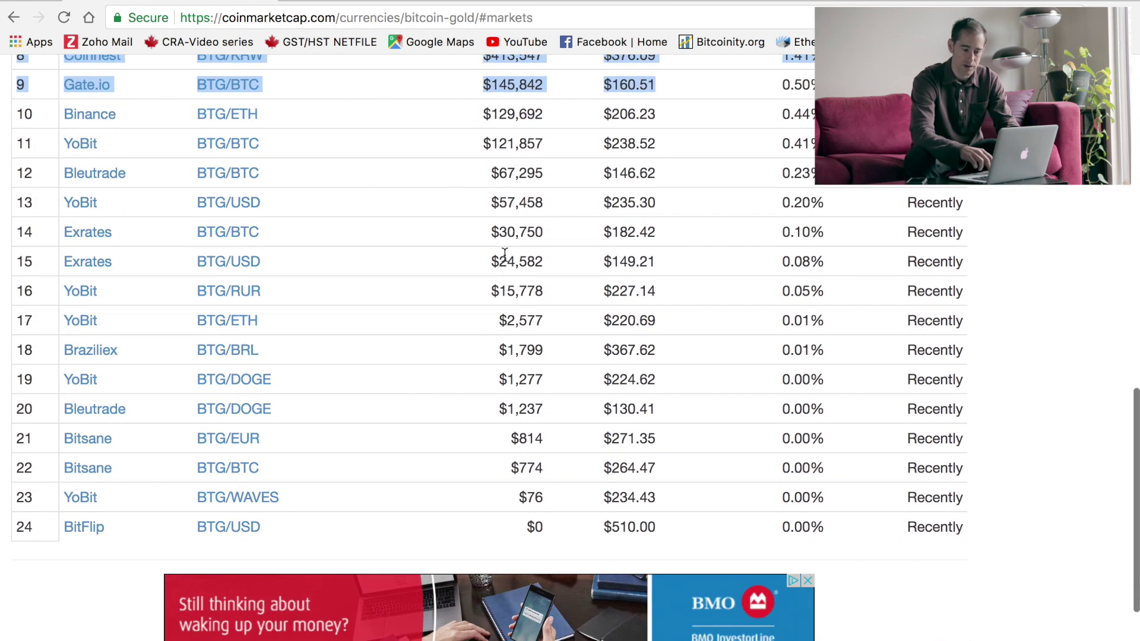
pyautogui.moveTo(504, 254); pyautogui.dragTo(725, 522)
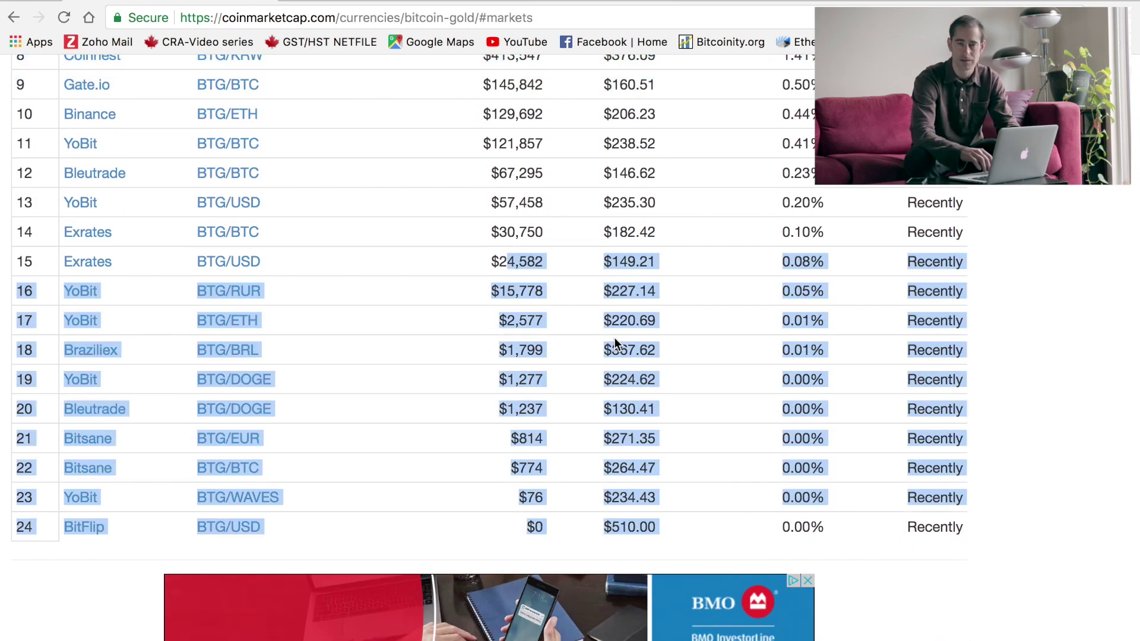
pyautogui.scroll(3, 614, 338)
pyautogui.scroll(8, 614, 337)
pyautogui.scroll(-4, 599, 279)
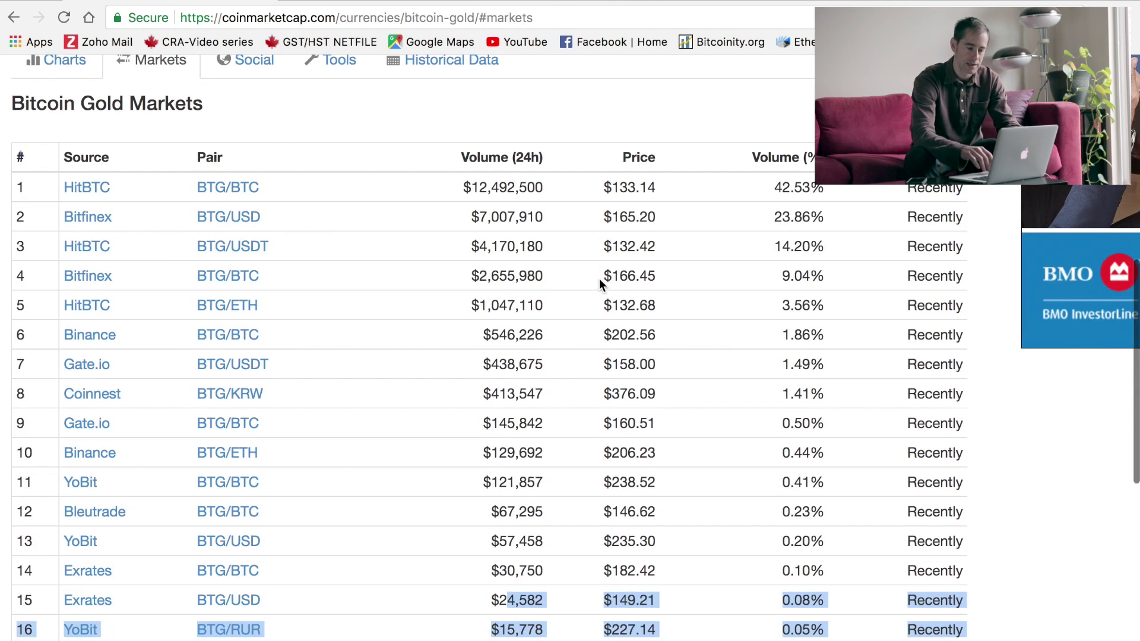